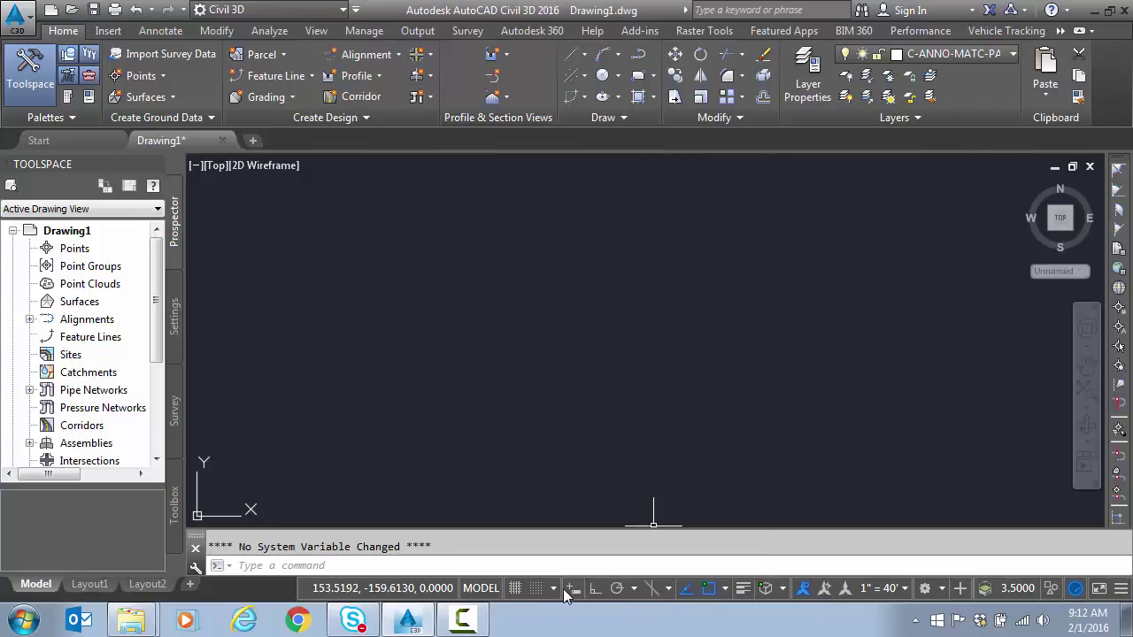
Step: Check the optional input aids in the status bar Customization menu, then close it
{"action": "left_click", "coordinate": [1121, 590]}
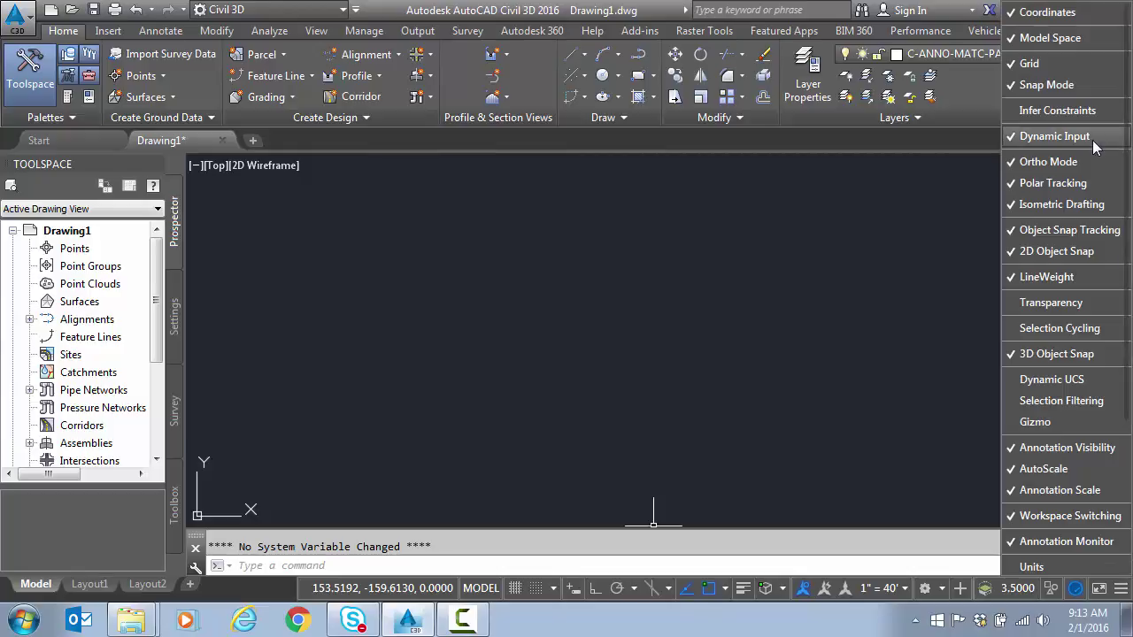
{"action": "left_click", "coordinate": [1121, 590]}
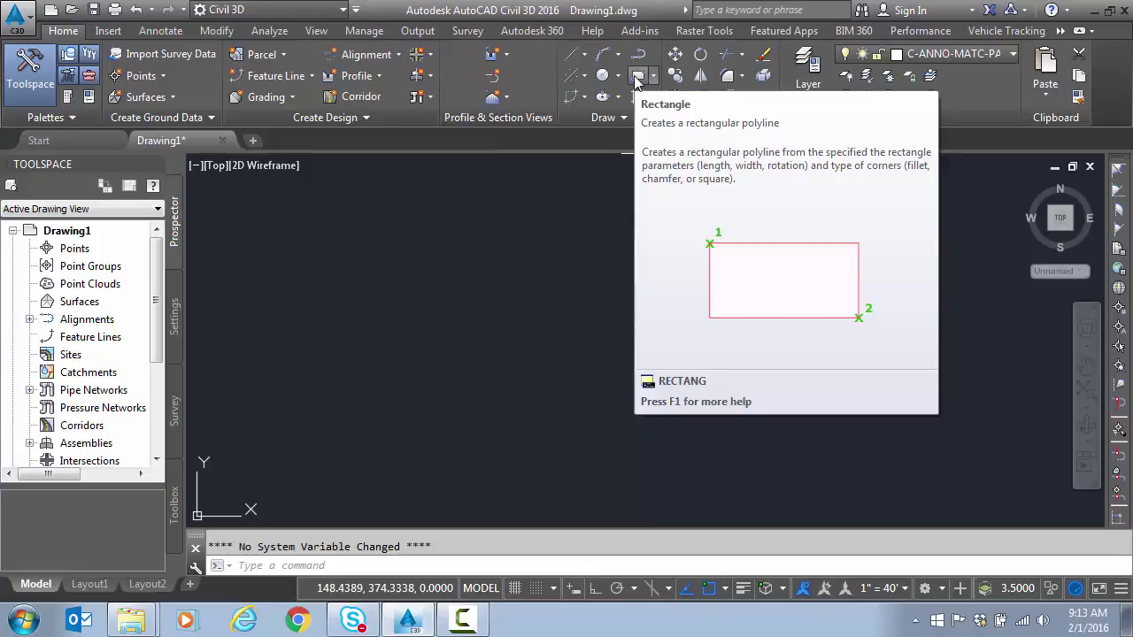
Step: Draw a rectangle from absolute corner 100,100 to 200,200
{"action": "left_click", "coordinate": [637, 78]}
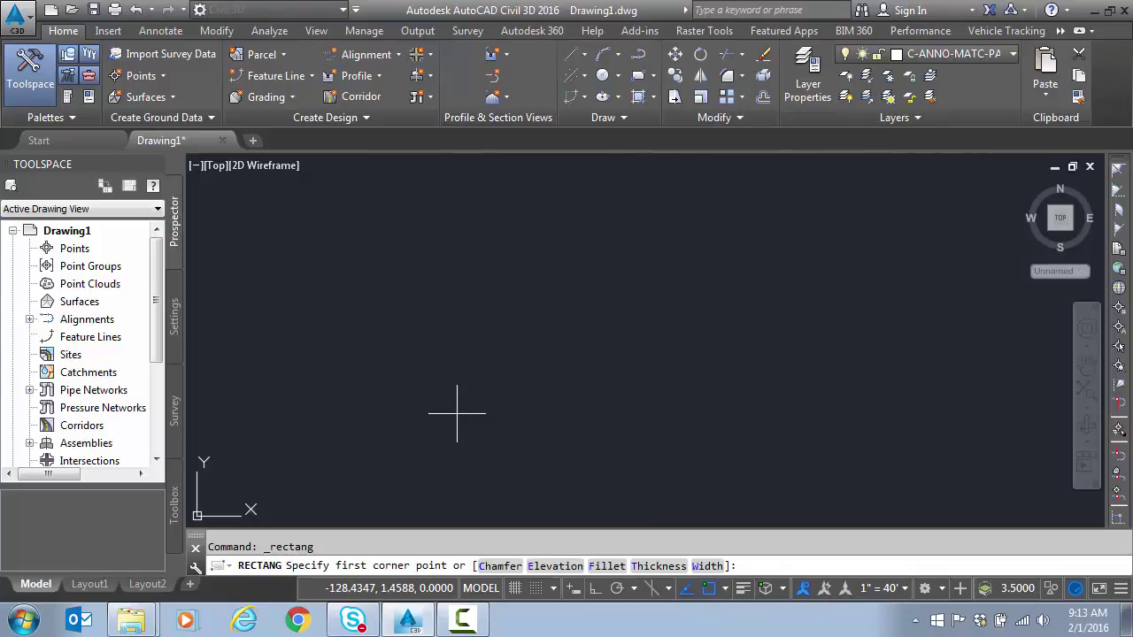
{"action": "type", "text": "100,100"}
{"action": "key", "text": "Return"}
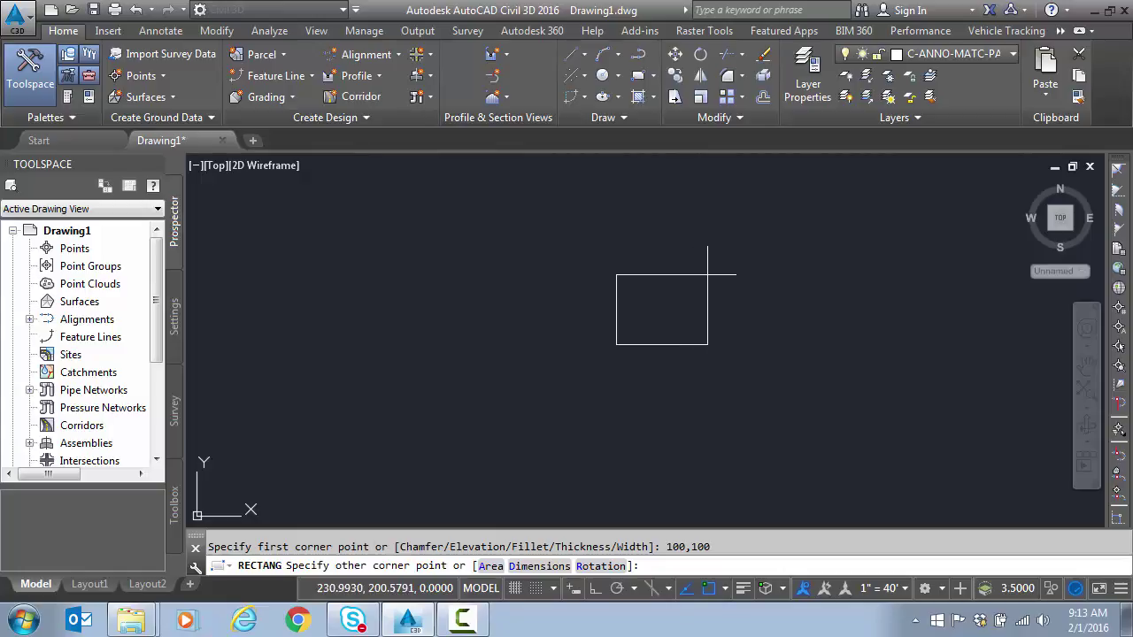
{"action": "type", "text": "200,200"}
{"action": "key", "text": "Return"}
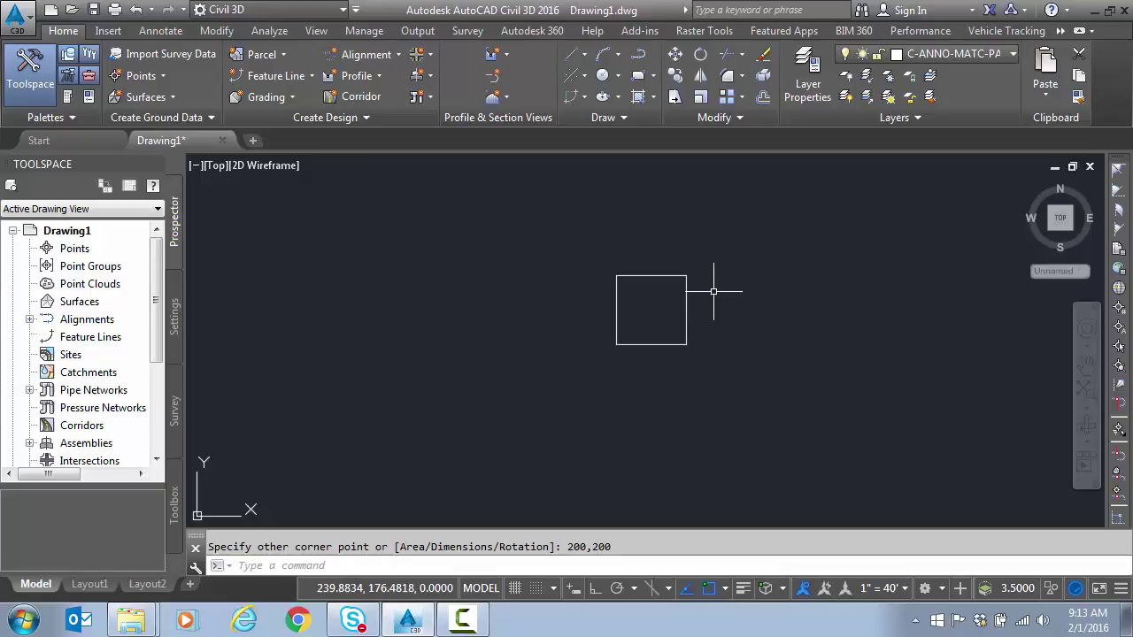
Step: Window-select the 100,100–200,200 square and erase it
{"action": "middle_click_drag", "start_coordinate": [713, 291], "coordinate": [628, 283]}
{"action": "left_click_drag", "start_coordinate": [524, 259], "coordinate": [642, 344]}
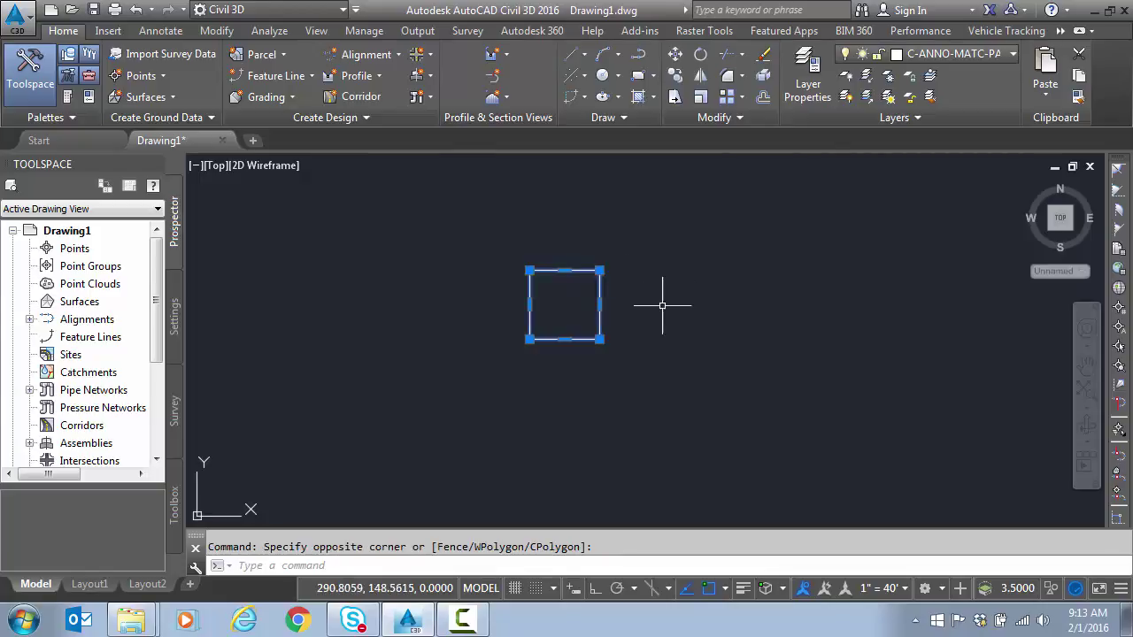
{"action": "key", "text": "Delete"}
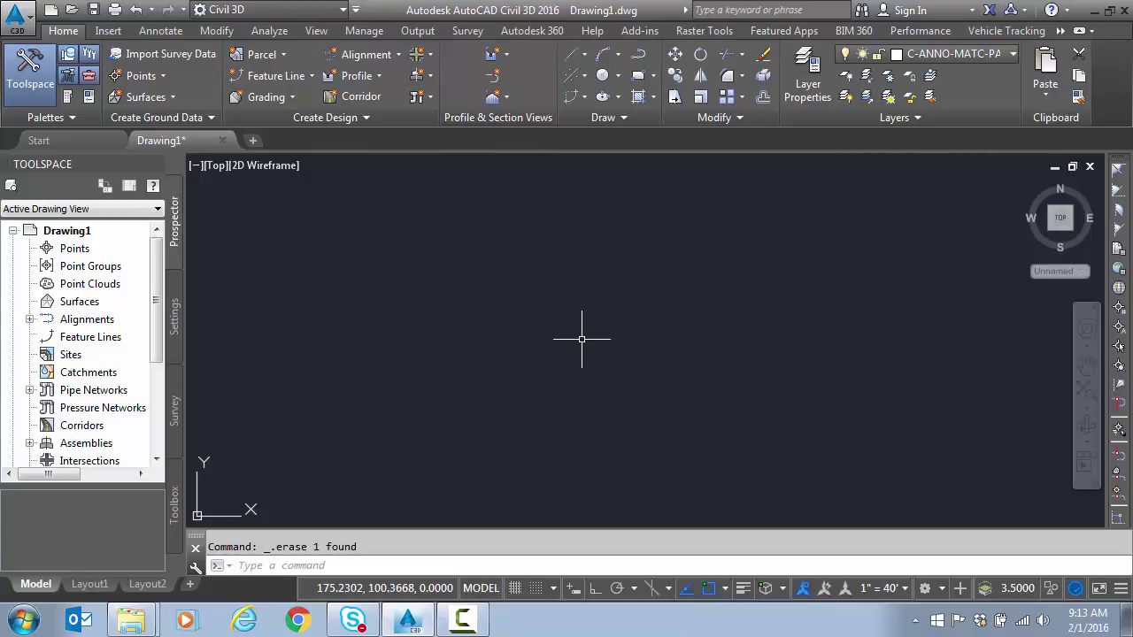
{"action": "left_click", "coordinate": [636, 78]}
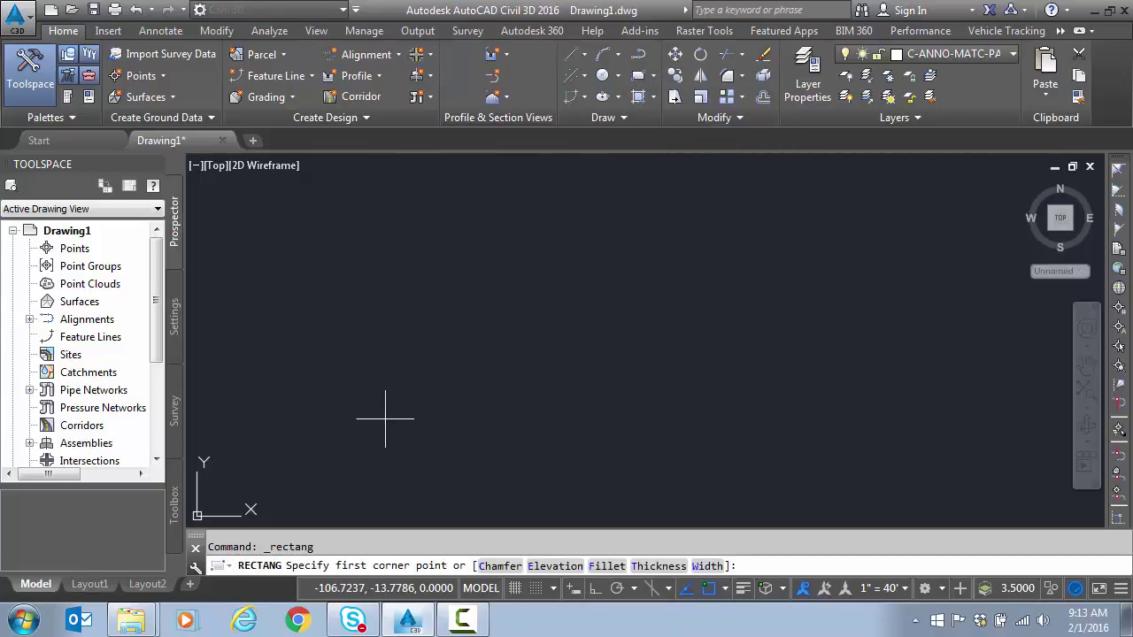
{"action": "left_click", "coordinate": [427, 414]}
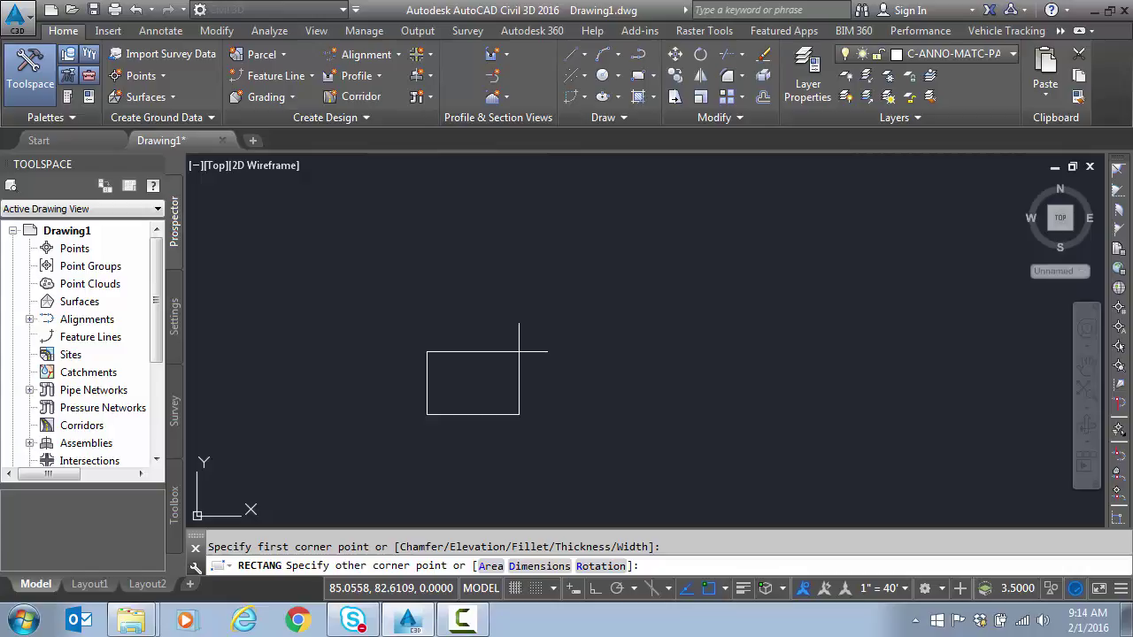
{"action": "type", "text": "@100,100"}
{"action": "key", "text": "Return"}
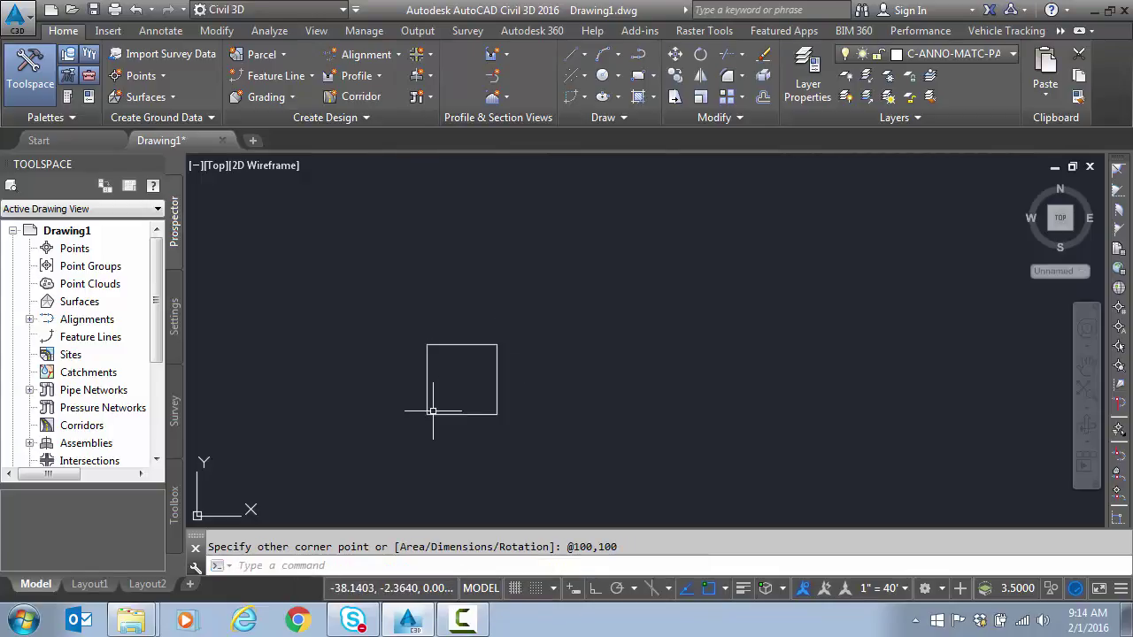
{"action": "key", "text": "Escape"}
{"action": "left_click", "coordinate": [497, 399]}
{"action": "left_click", "coordinate": [488, 403]}
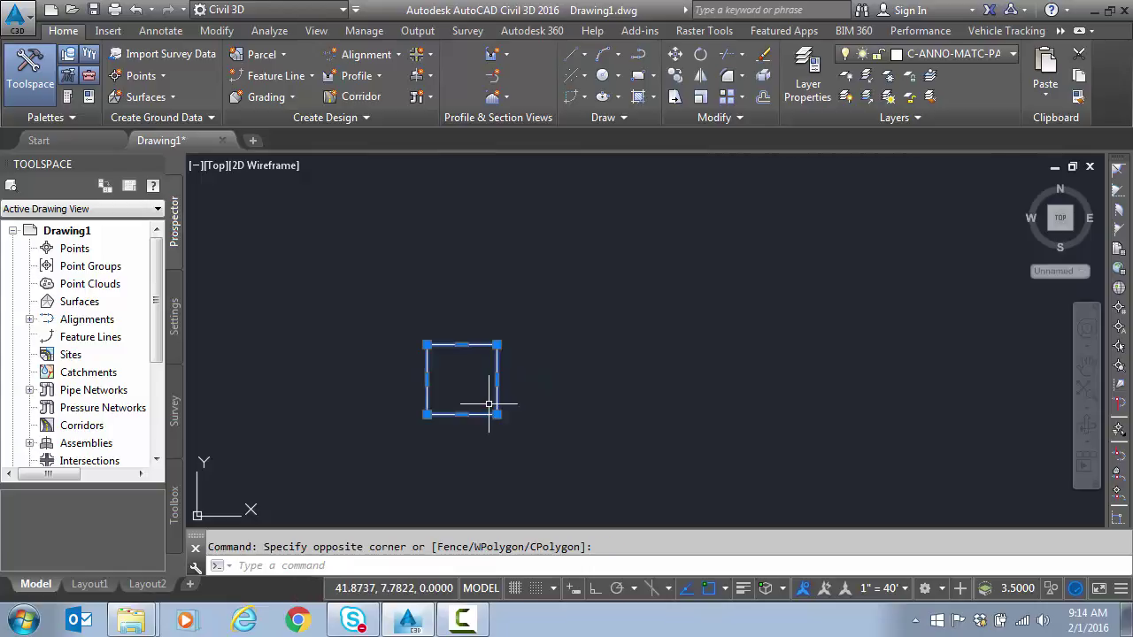
{"action": "key", "text": "Escape"}
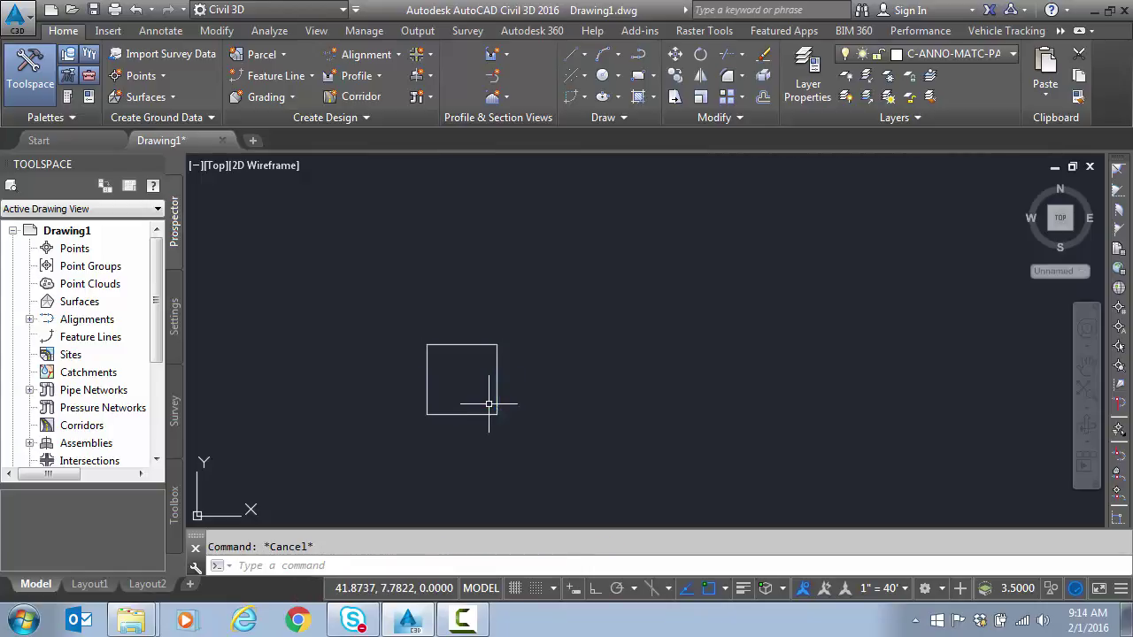
{"action": "middle_click_drag", "start_coordinate": [488, 404], "coordinate": [604, 239]}
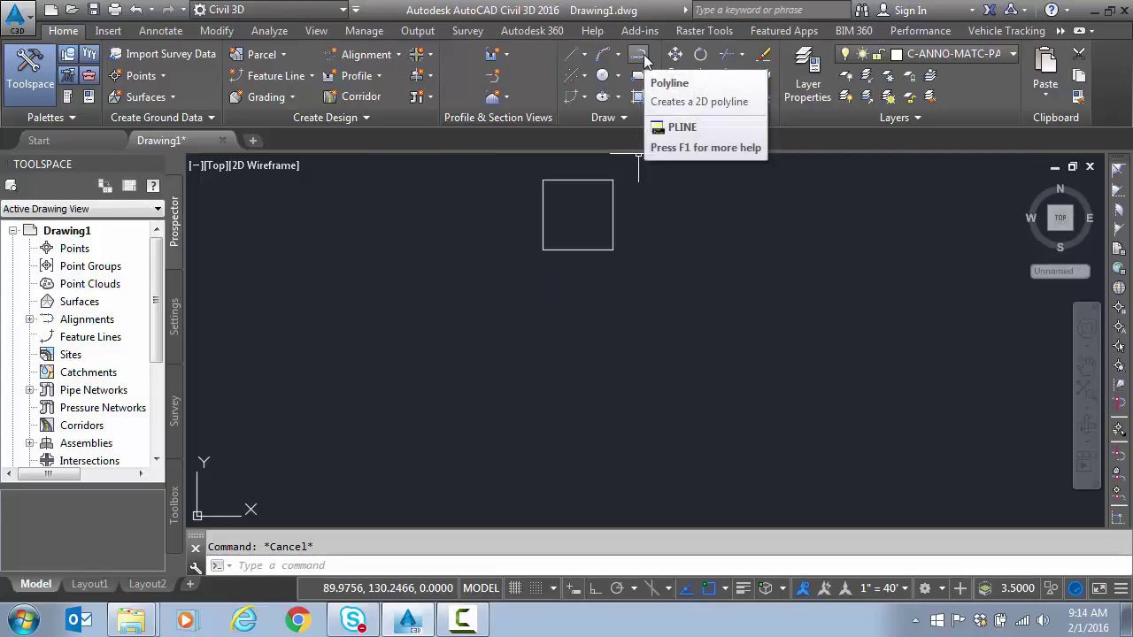
{"action": "left_click", "coordinate": [639, 56]}
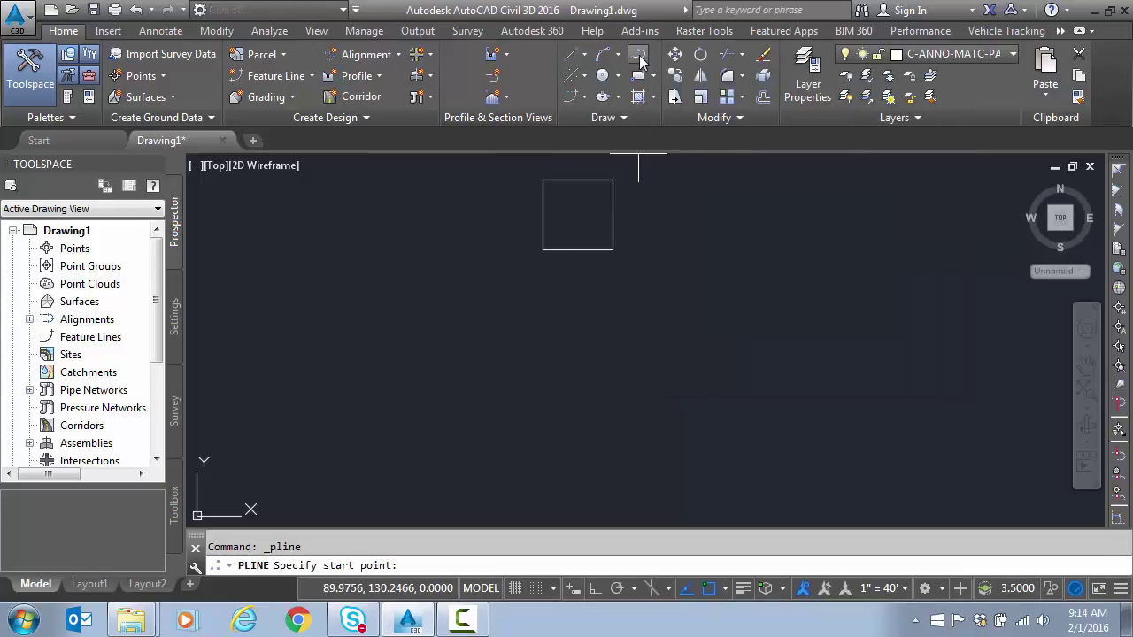
{"action": "left_click", "coordinate": [543, 390]}
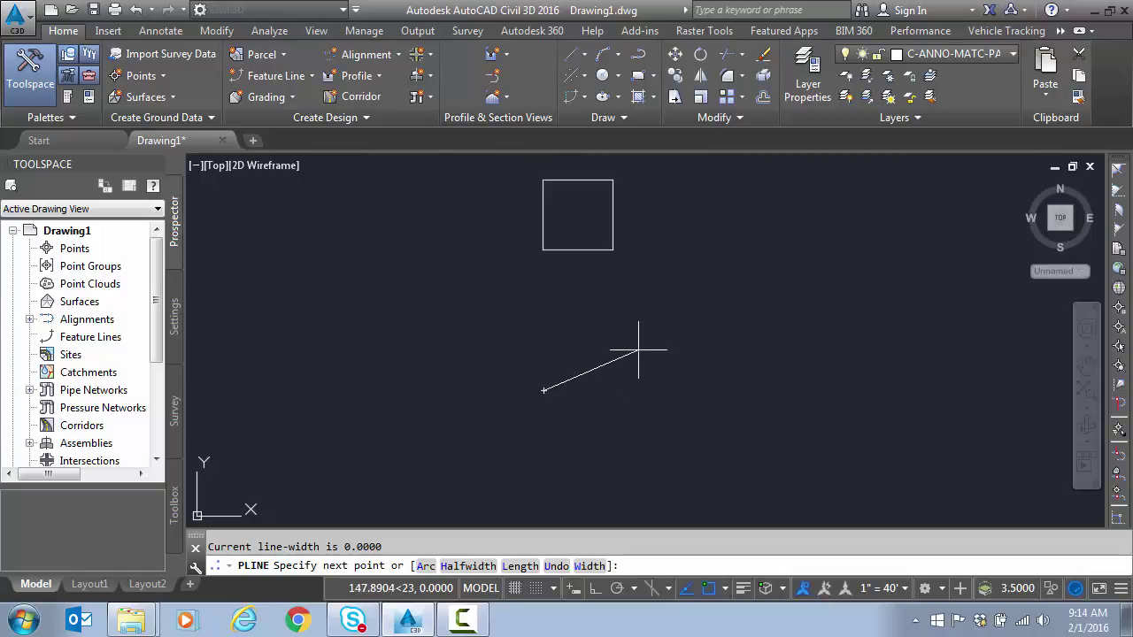
{"action": "type", "text": "@200<"}
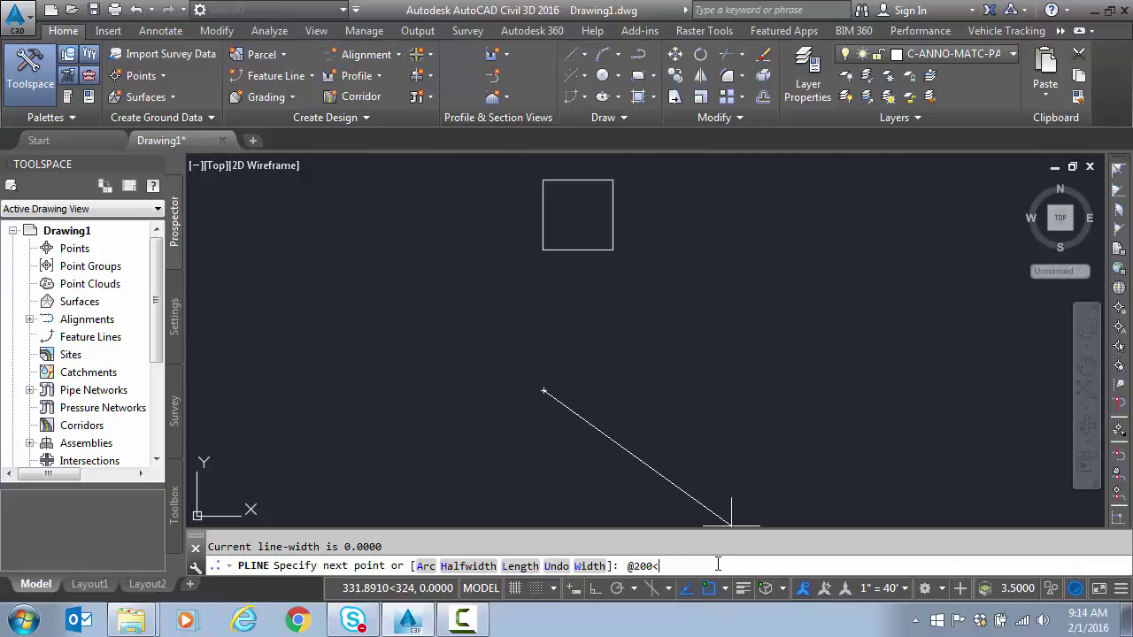
{"action": "type", "text": "n75e"}
{"action": "key", "text": "Return"}
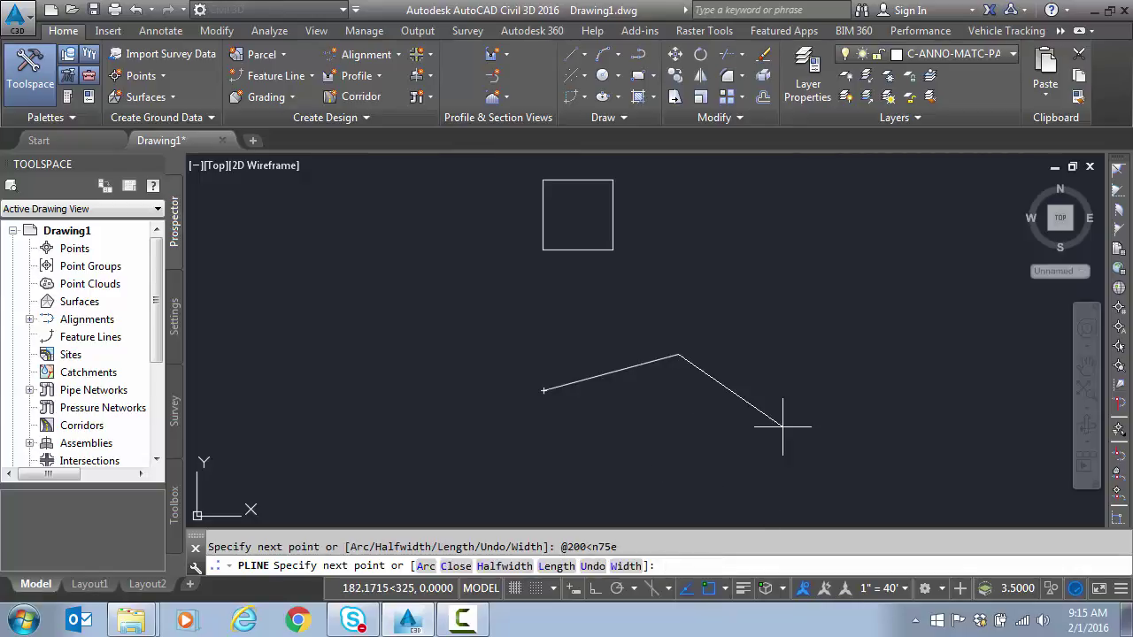
{"action": "key", "text": "Escape"}
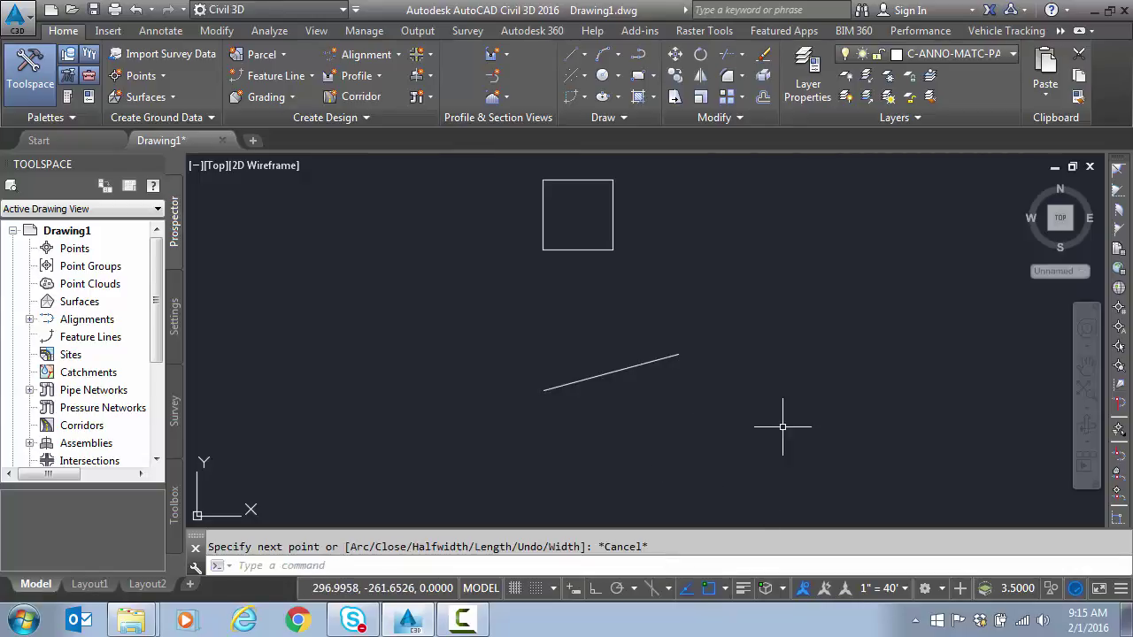
{"action": "scroll", "coordinate": [783, 427], "scroll_direction": "down", "scroll_amount": 3}
{"action": "mouse_move", "coordinate": [784, 419]}
{"action": "middle_mouse_down"}
{"action": "mouse_move", "coordinate": [640, 410]}
{"action": "mouse_move", "coordinate": [566, 384]}
{"action": "middle_mouse_up"}
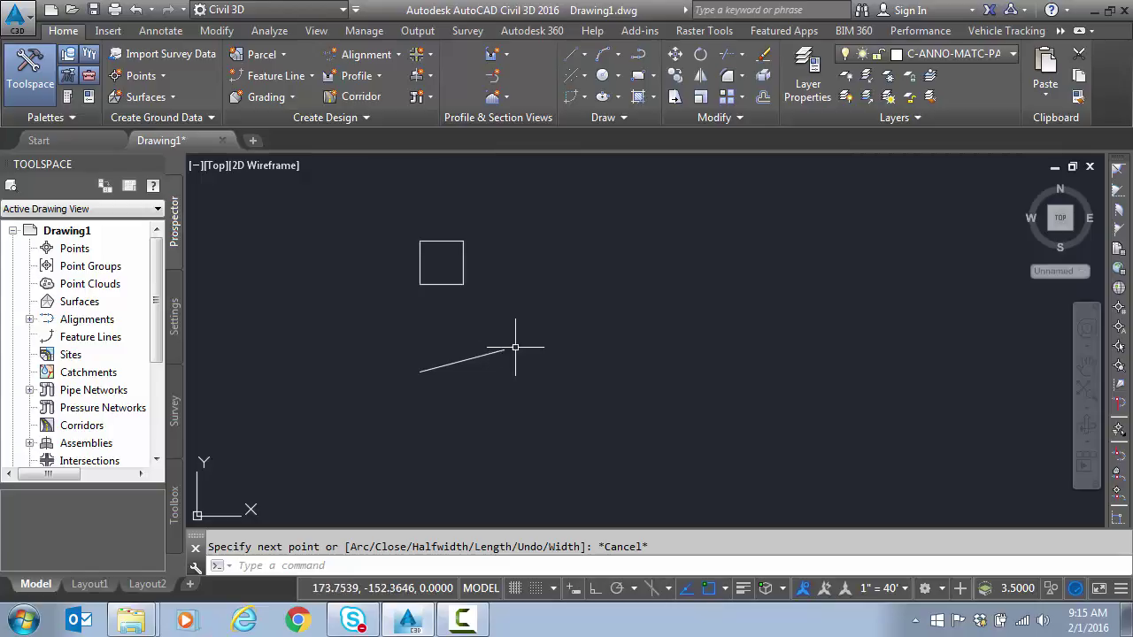
Step: Erase the square and line, turn Dynamic Input on, and start a new rectangle
{"action": "left_click", "coordinate": [531, 274]}
{"action": "left_click", "coordinate": [420, 376]}
{"action": "key", "text": "Delete"}
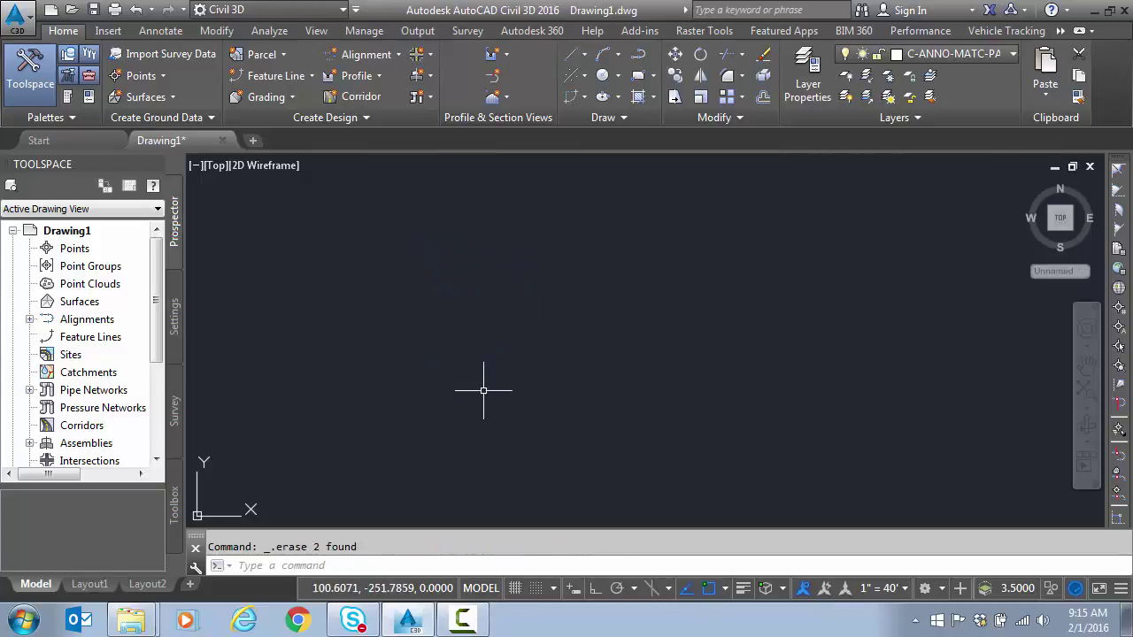
{"action": "left_click", "coordinate": [574, 591]}
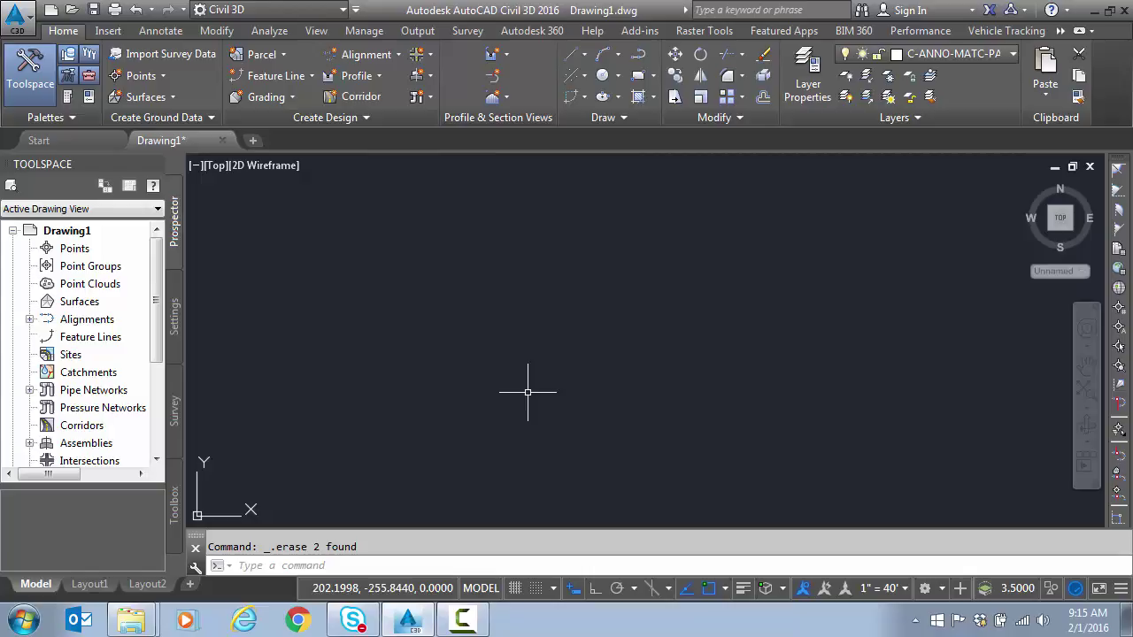
{"action": "left_click", "coordinate": [639, 77]}
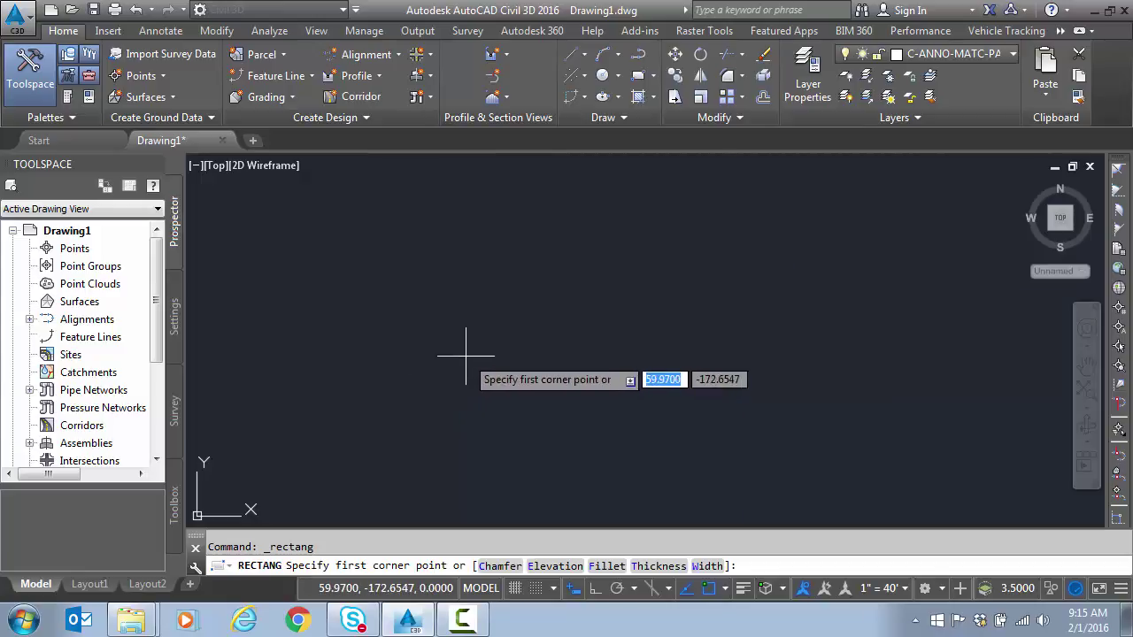
{"action": "type", "text": "100"}
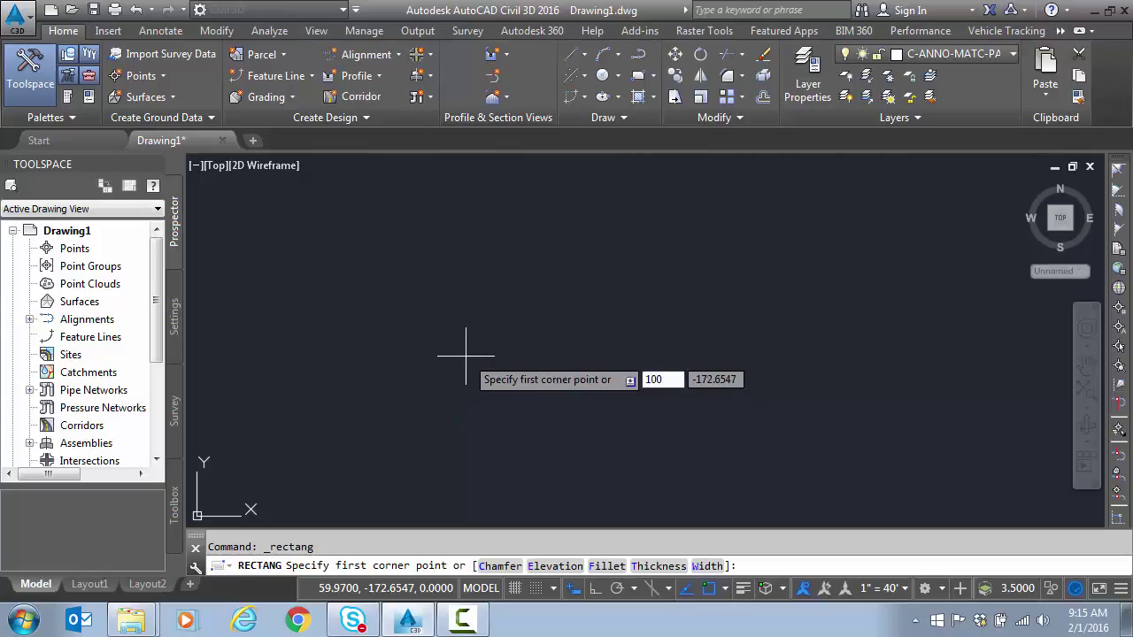
{"action": "key", "text": "Tab"}
{"action": "type", "text": "100"}
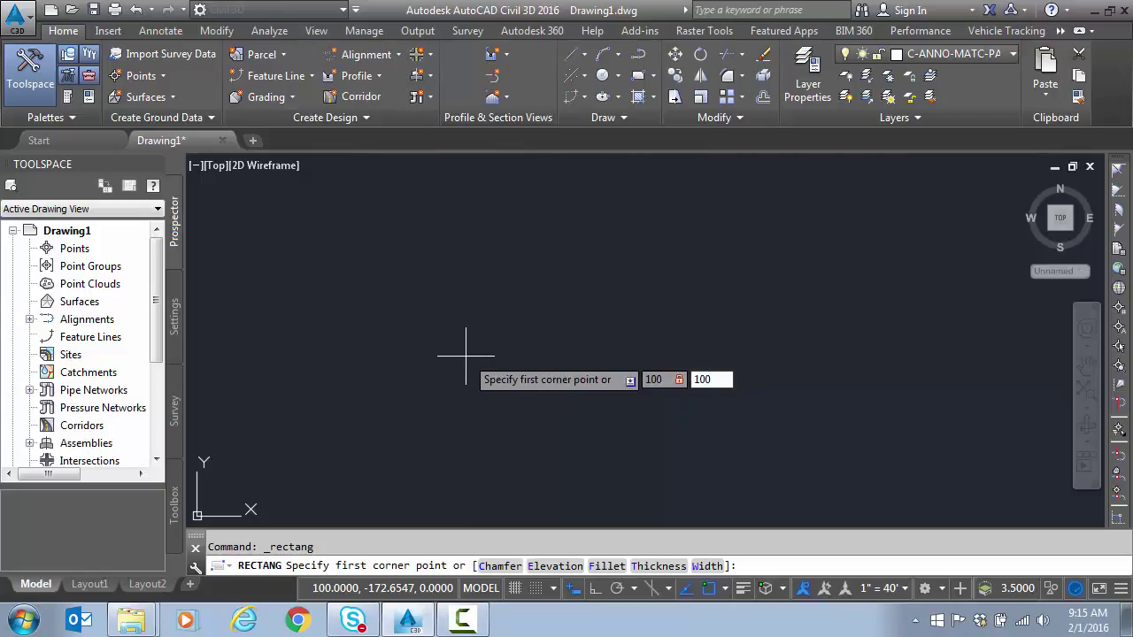
{"action": "key", "text": "Return"}
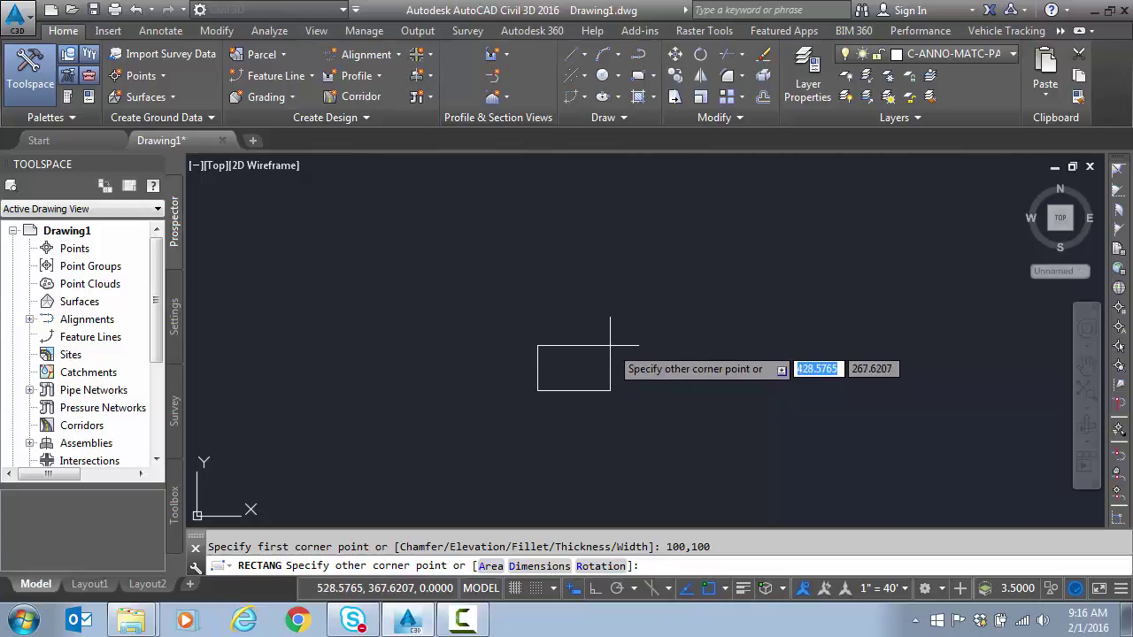
{"action": "type", "text": "50"}
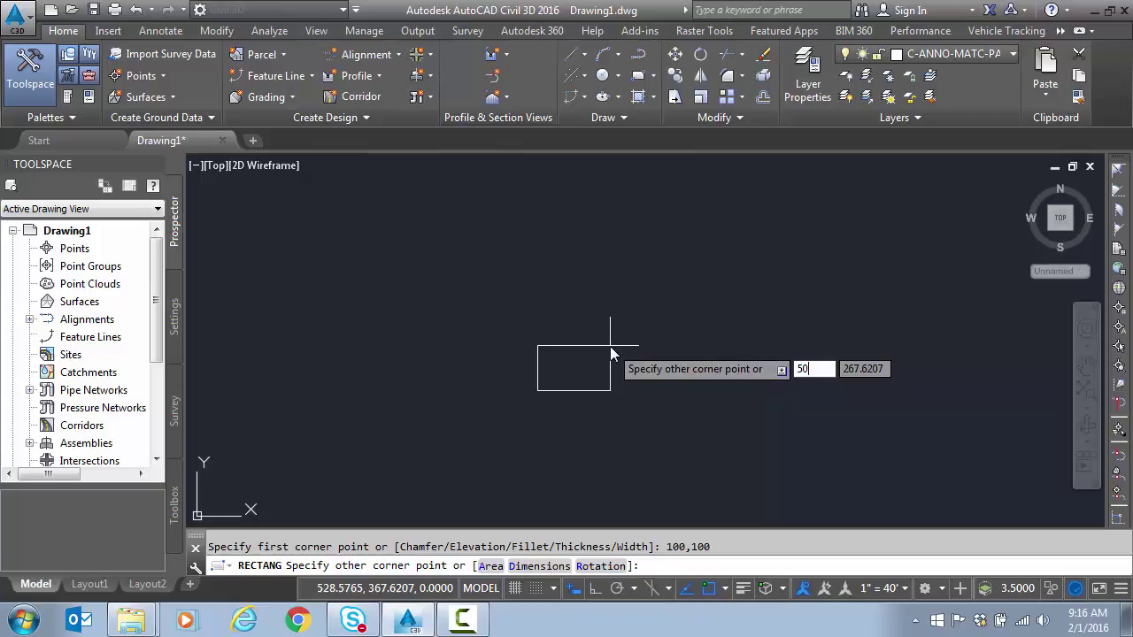
{"action": "key", "text": "Tab"}
{"action": "type", "text": "50"}
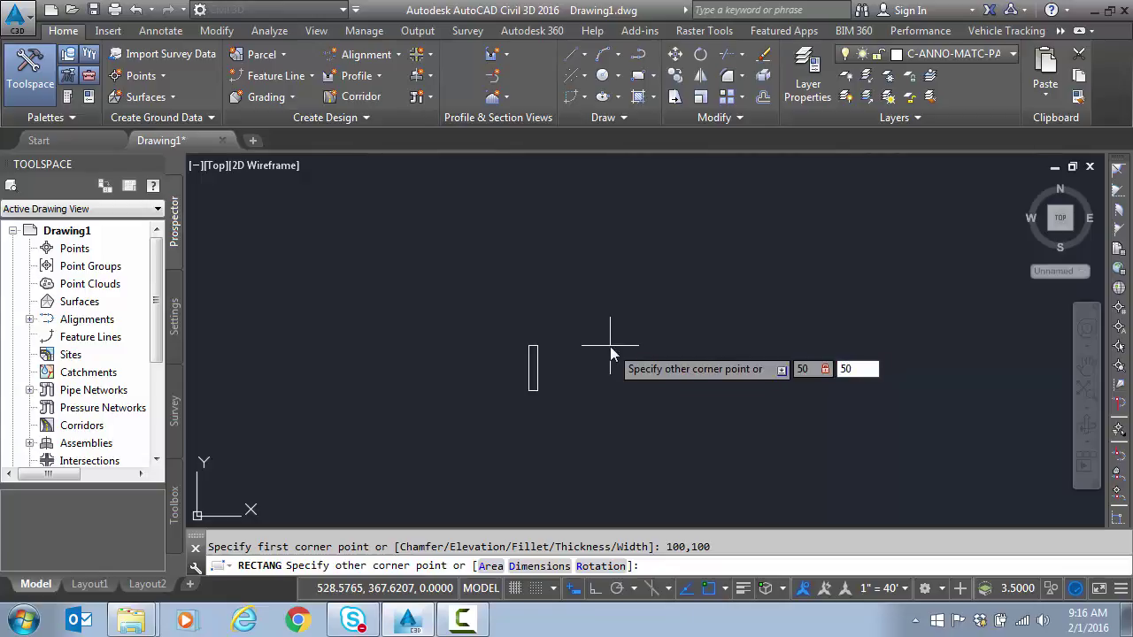
{"action": "key", "text": "Return"}
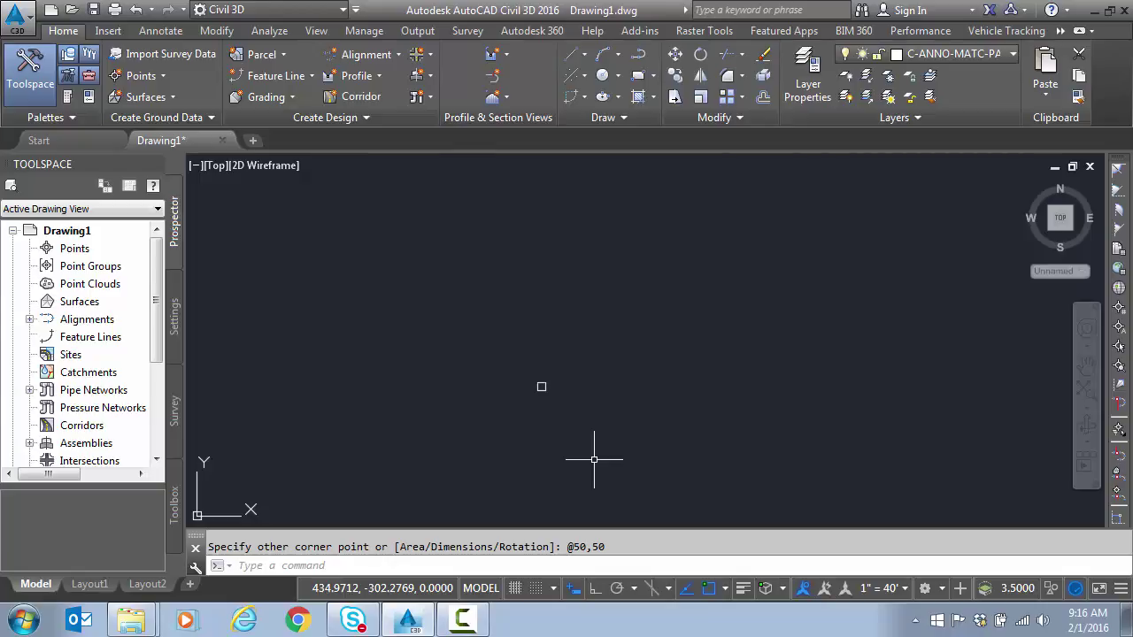
{"action": "left_click", "coordinate": [556, 376]}
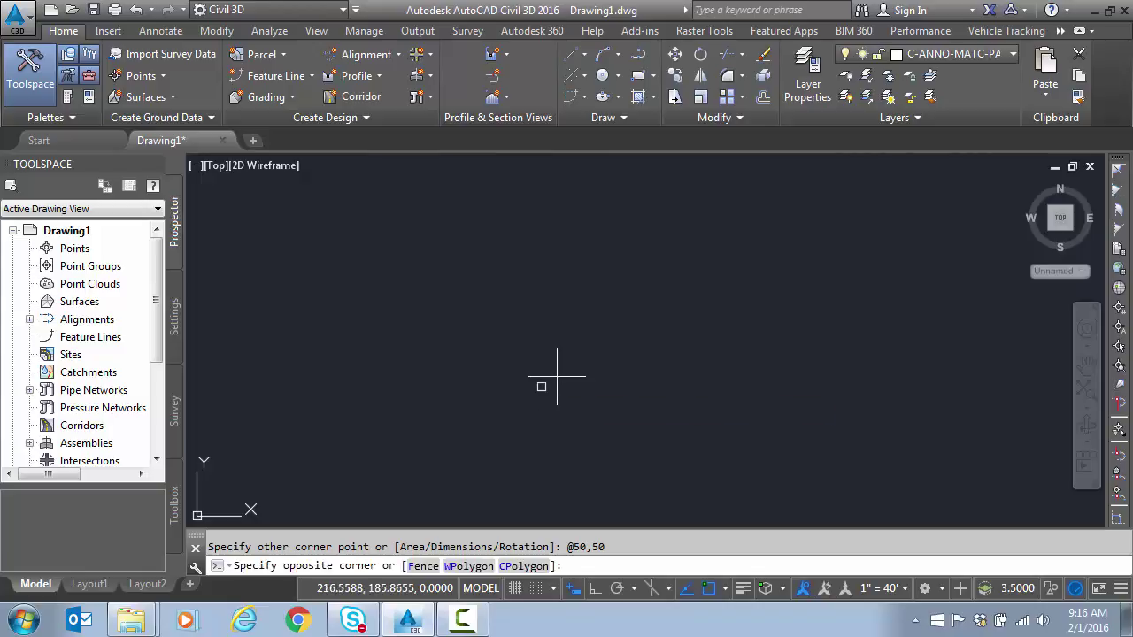
{"action": "left_click", "coordinate": [542, 386]}
Step: Erase the small square and cancel a roughly started rectangle
{"action": "key", "text": "Delete"}
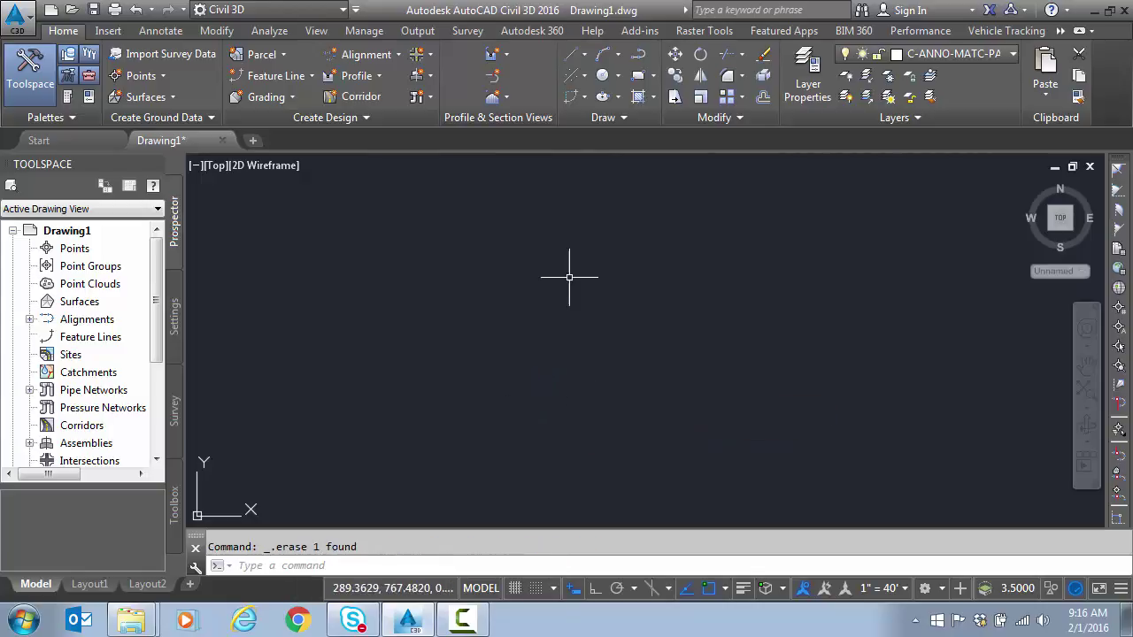
{"action": "left_click", "coordinate": [637, 75]}
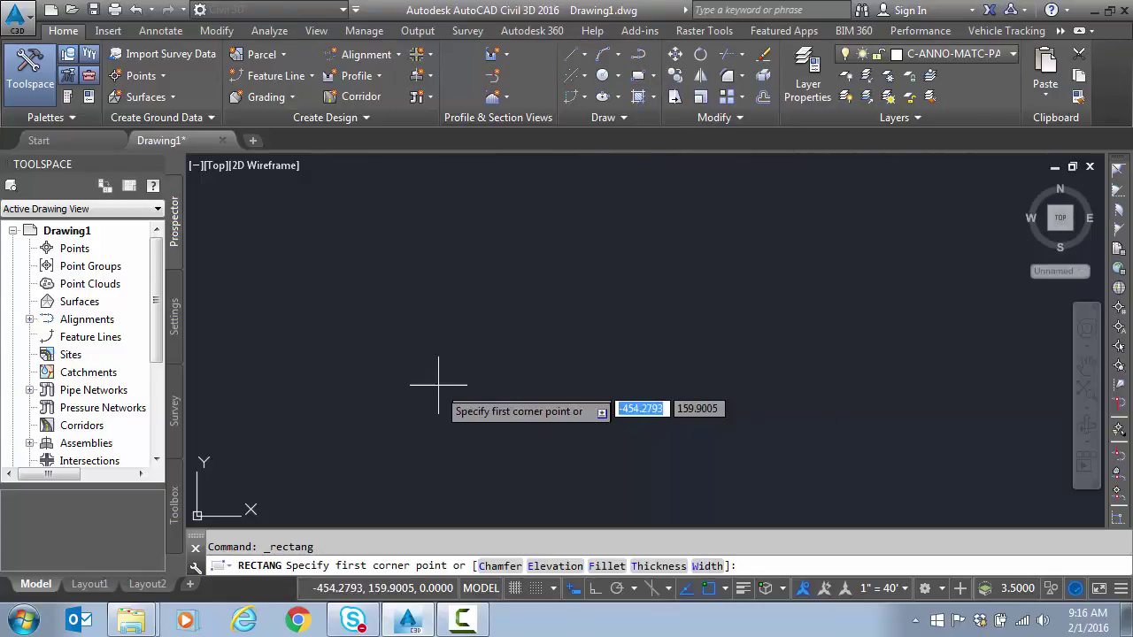
{"action": "left_click", "coordinate": [448, 418]}
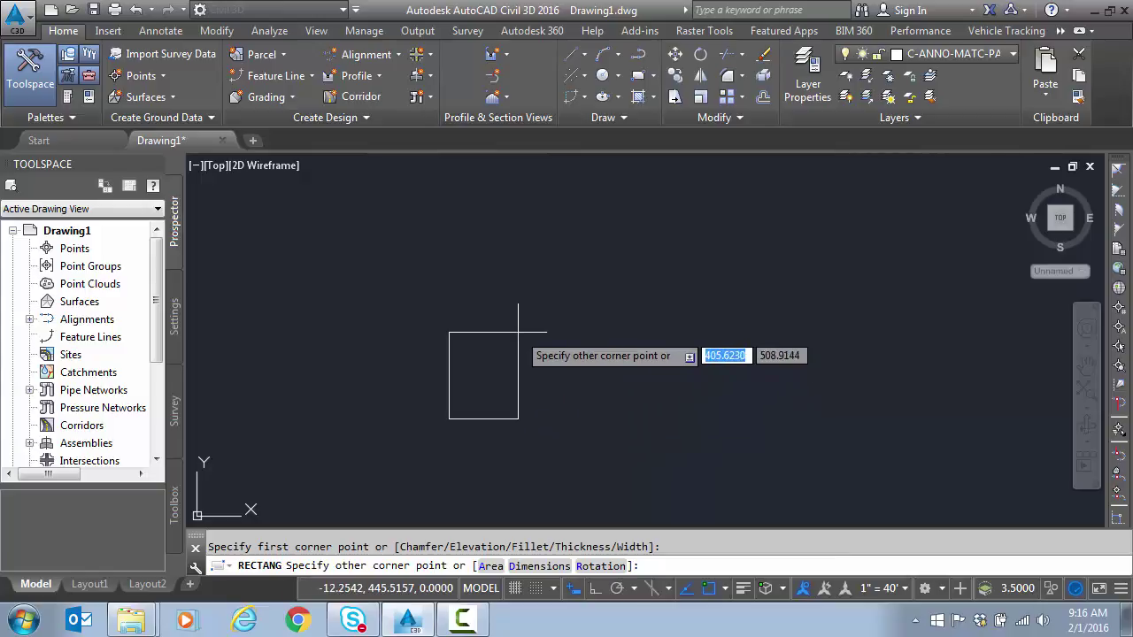
{"action": "key", "text": "Escape"}
Step: Start a rectangle with its first corner at 100,100, using Tab to lock X
{"action": "left_click", "coordinate": [638, 75]}
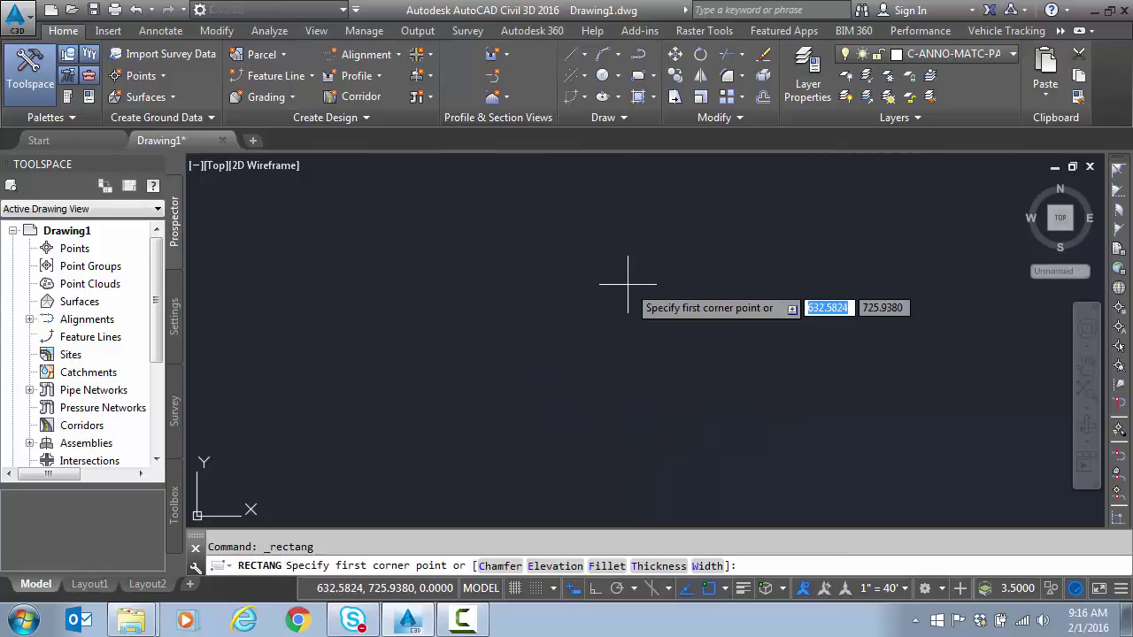
{"action": "type", "text": "100"}
{"action": "key", "text": "Tab"}
{"action": "type", "text": "100"}
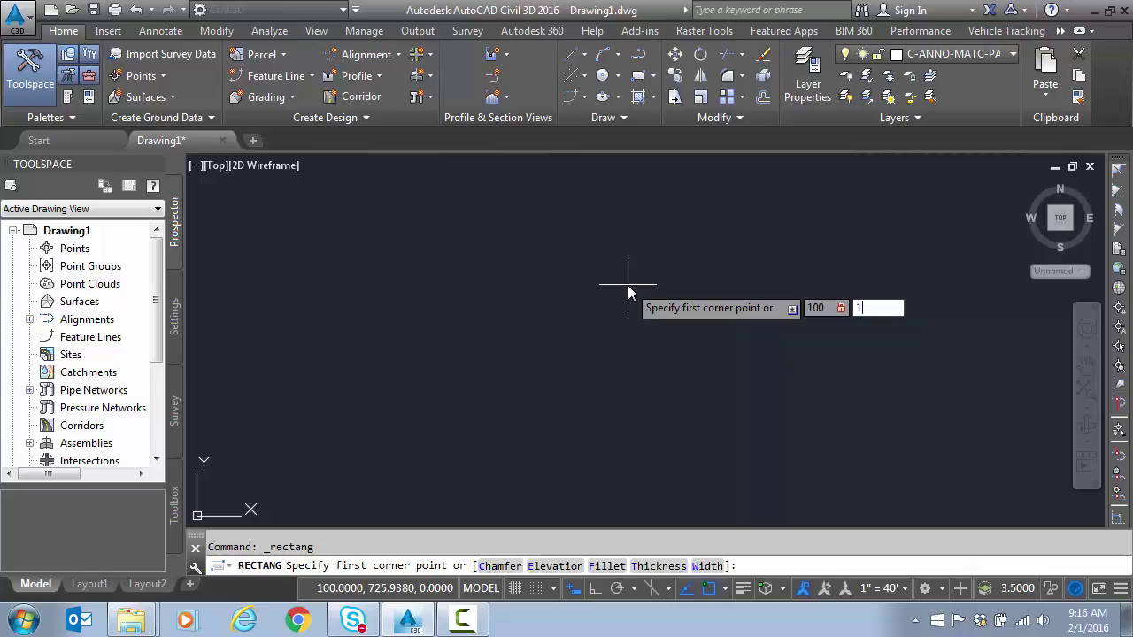
{"action": "key", "text": "Return"}
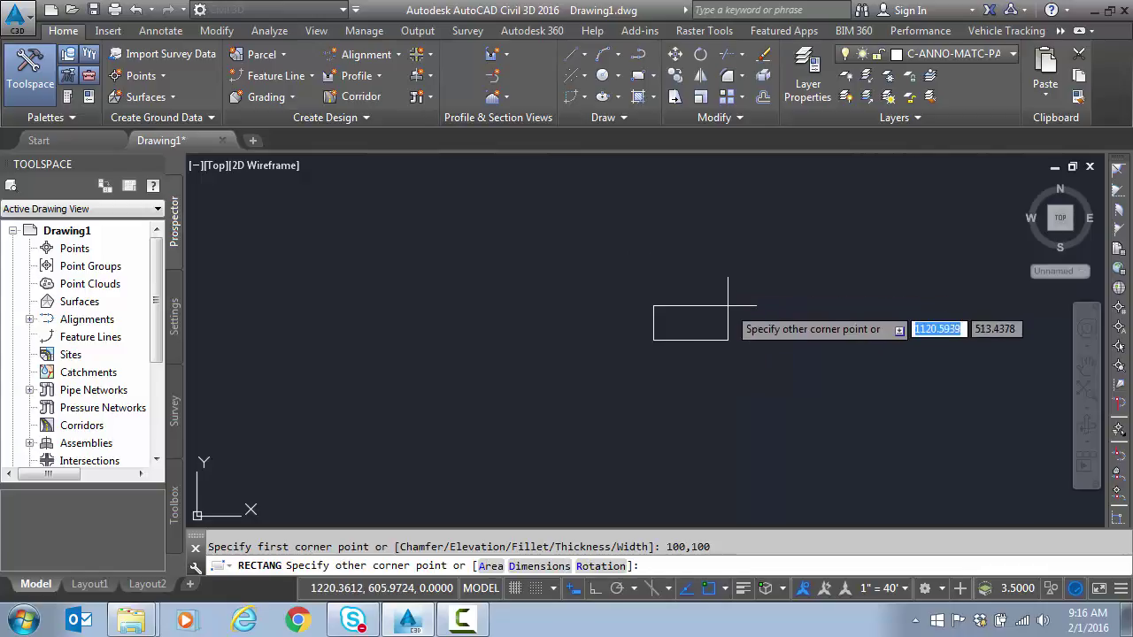
Step: Set the opposite corner at absolute #200,200 and centre the new square in view
{"action": "scroll", "coordinate": [722, 286], "scroll_direction": "up", "scroll_amount": 2}
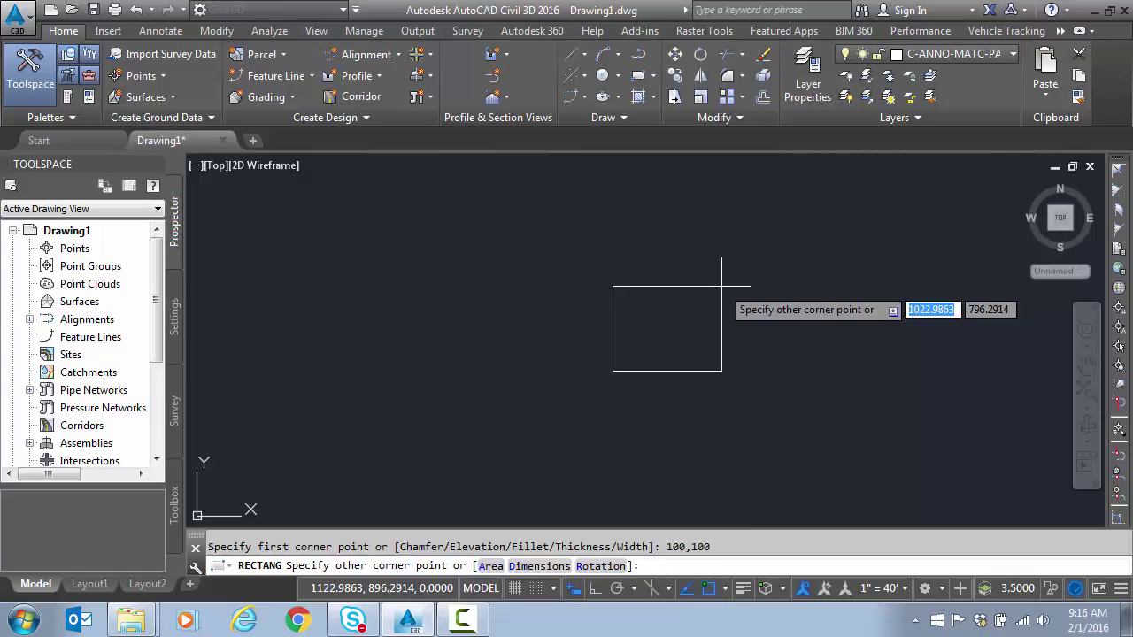
{"action": "type", "text": "#"}
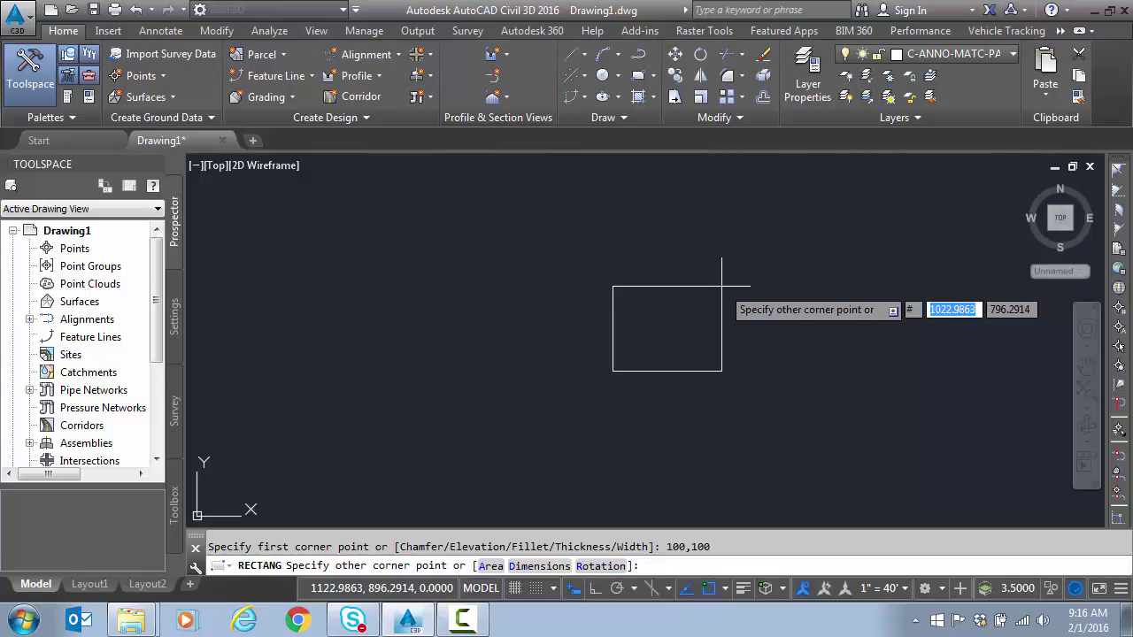
{"action": "type", "text": "100"}
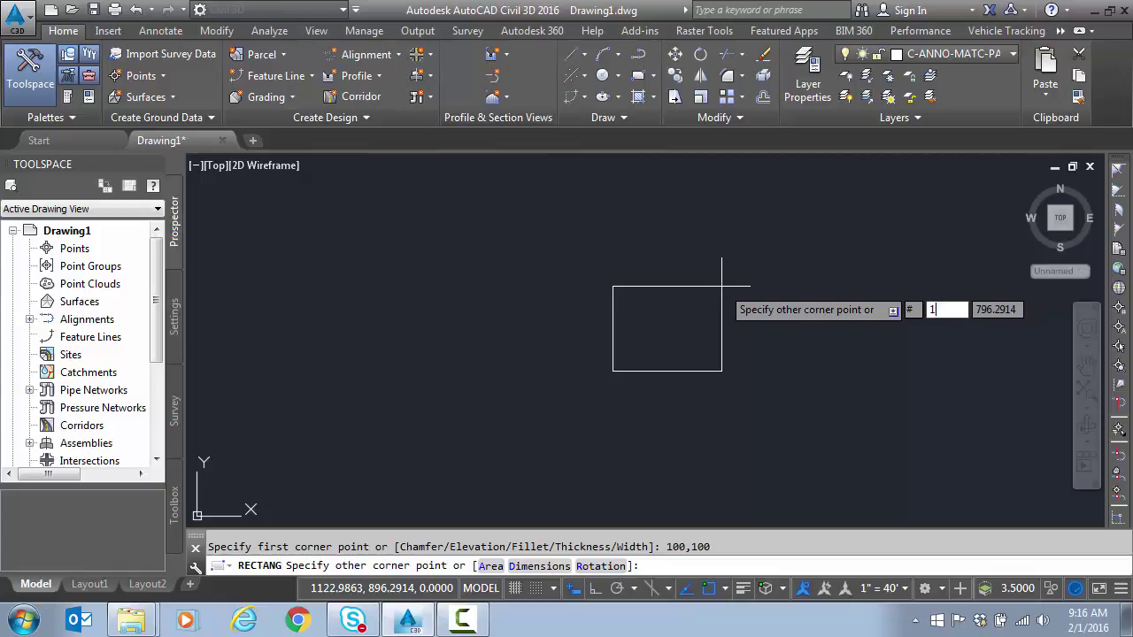
{"action": "type", "text": "200"}
{"action": "key", "text": "Tab"}
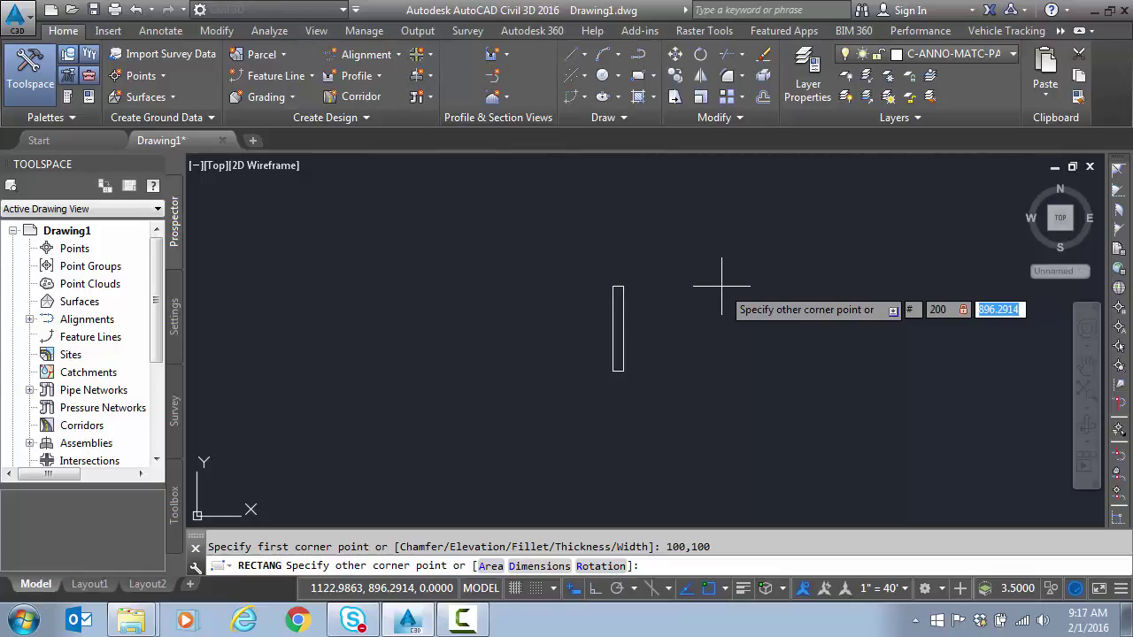
{"action": "type", "text": "200"}
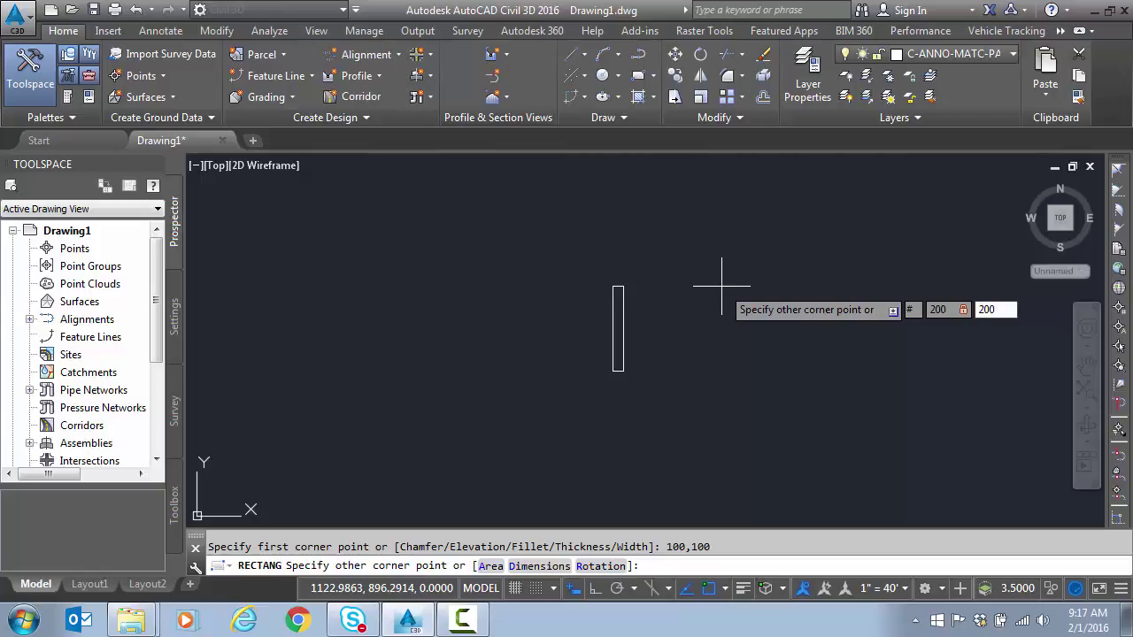
{"action": "key", "text": "Return"}
{"action": "scroll", "coordinate": [600, 361], "scroll_direction": "up", "scroll_amount": 8}
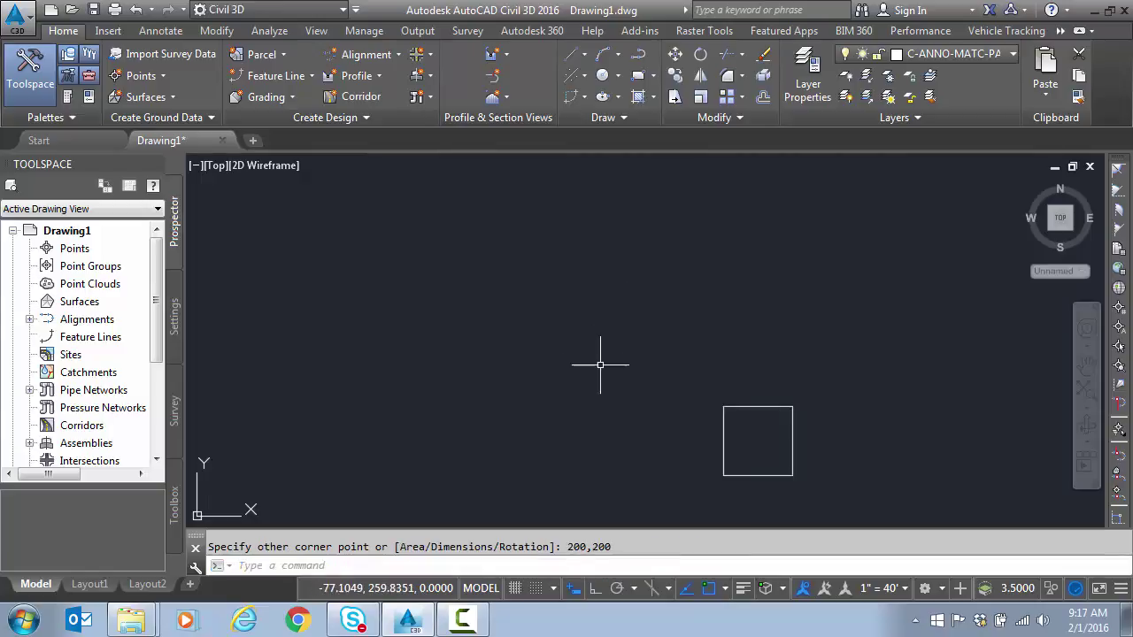
{"action": "middle_click_drag", "start_coordinate": [616, 375], "coordinate": [440, 285]}
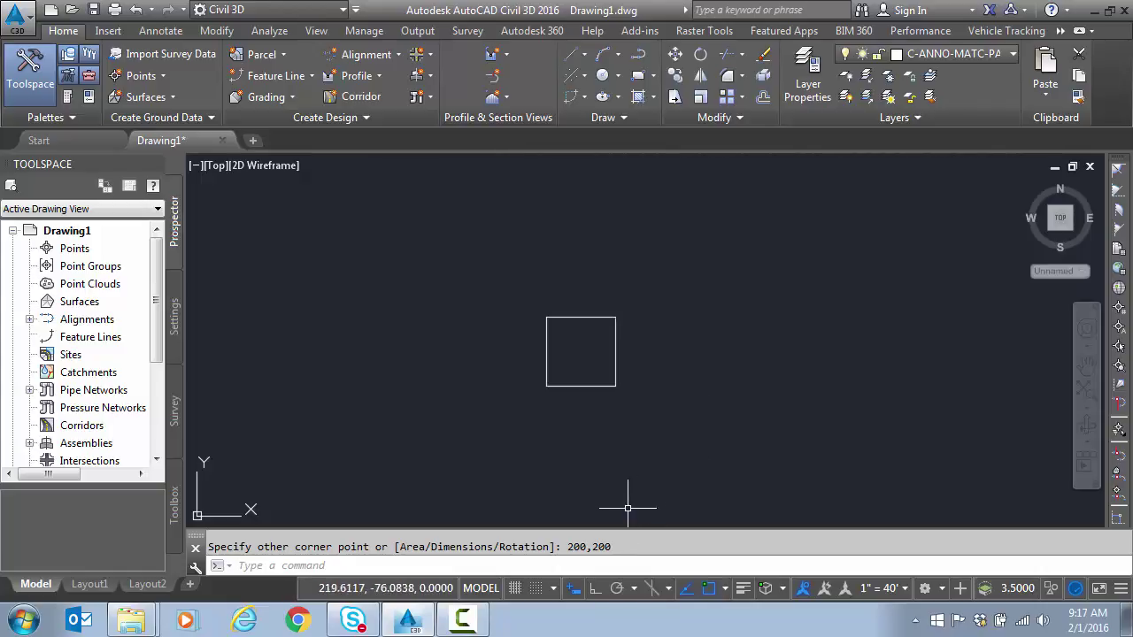
Step: Crossing-select the square and erase it
{"action": "left_click", "coordinate": [640, 375]}
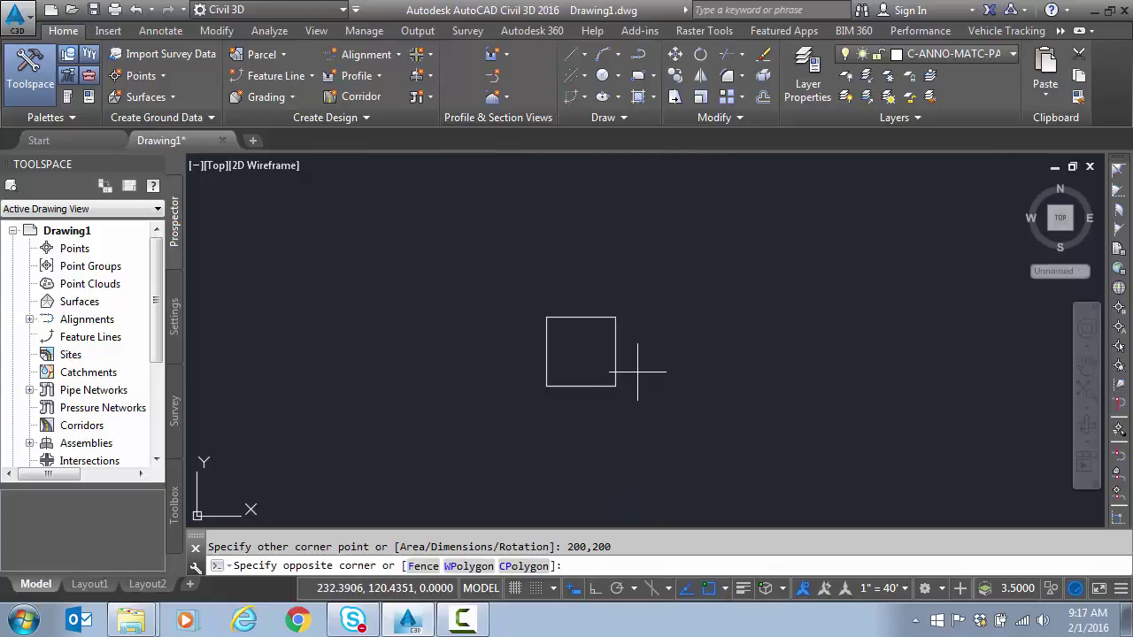
{"action": "left_click", "coordinate": [567, 412]}
{"action": "key", "text": "Delete"}
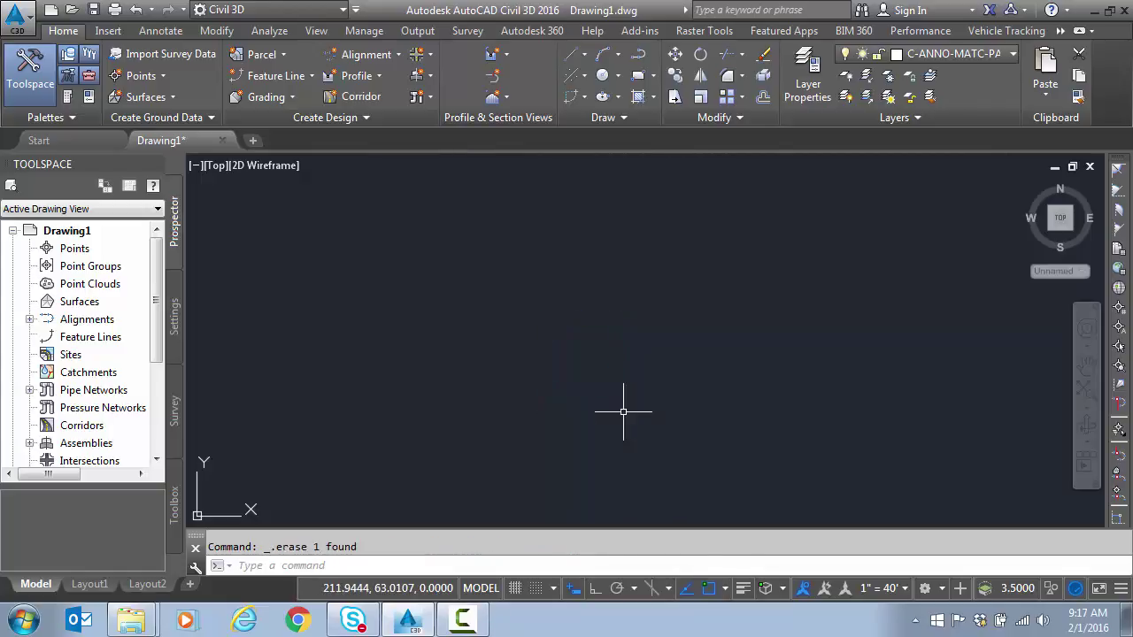
Step: Draw a 200 by 200 rectangle from a picked corner with both dimensions locked via Tab
{"action": "left_click", "coordinate": [641, 78]}
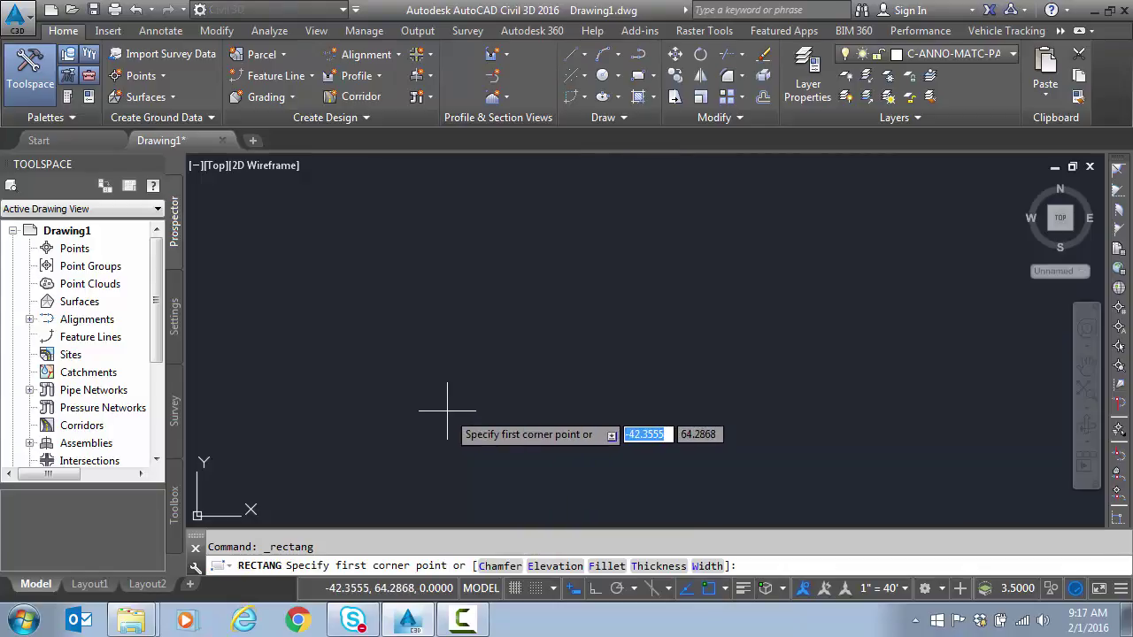
{"action": "left_click", "coordinate": [447, 411]}
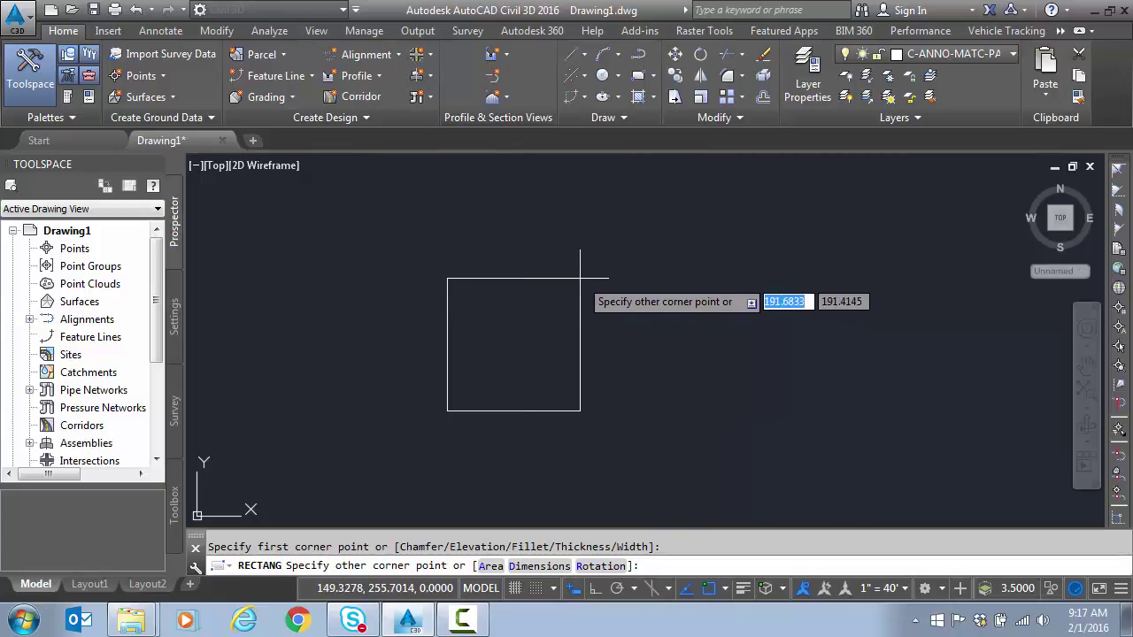
{"action": "type", "text": "200"}
{"action": "key", "text": "Tab"}
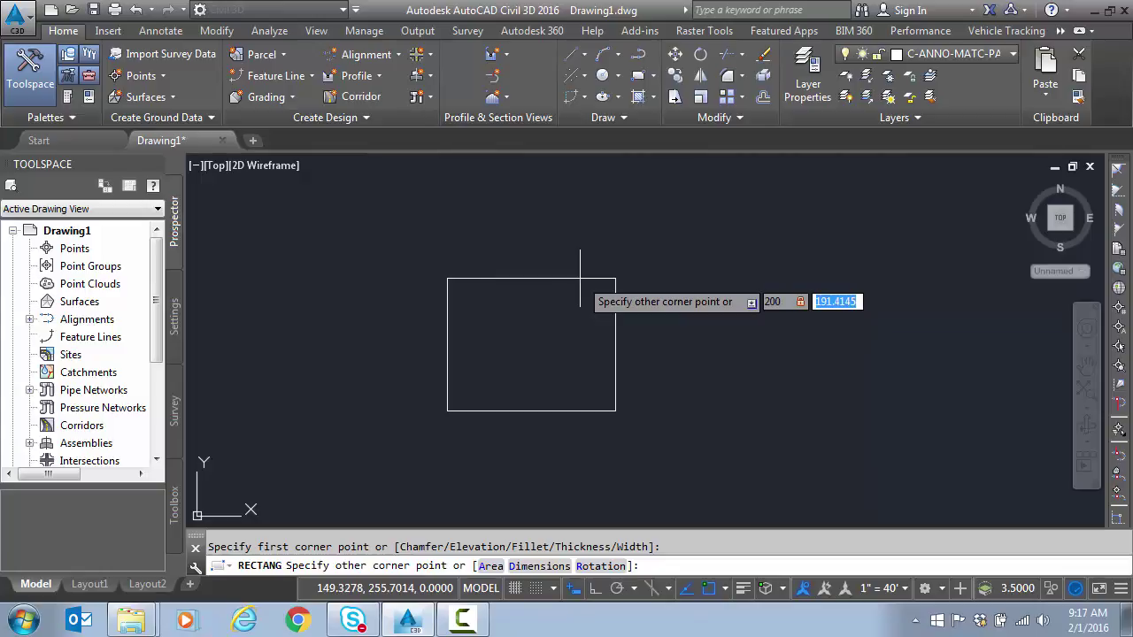
{"action": "type", "text": "200"}
{"action": "key", "text": "Tab"}
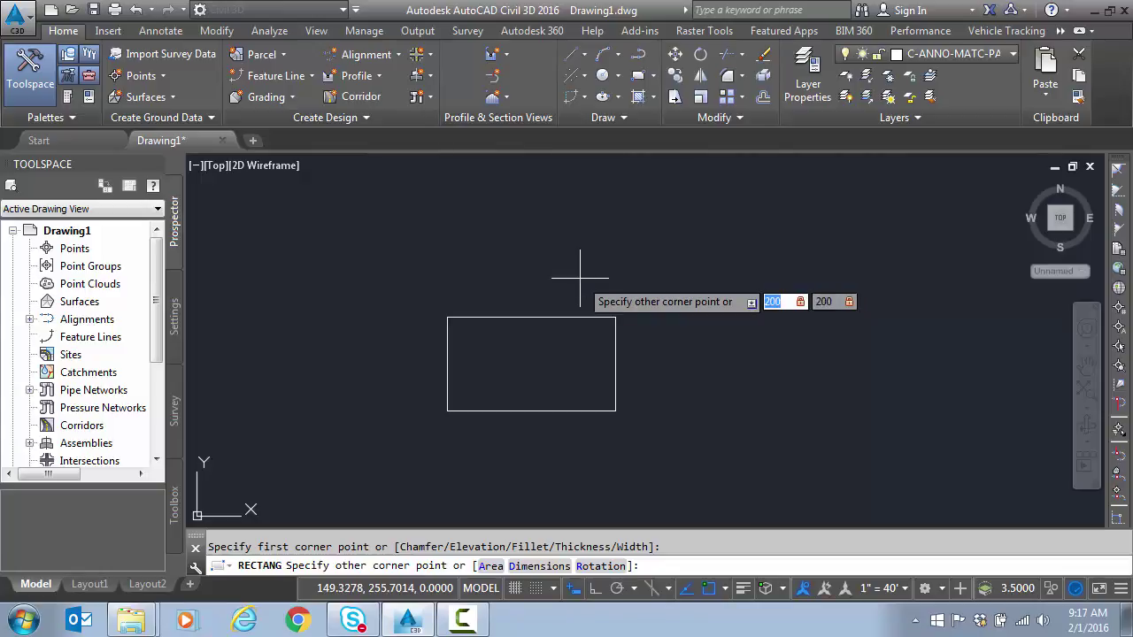
{"action": "left_click", "coordinate": [662, 327]}
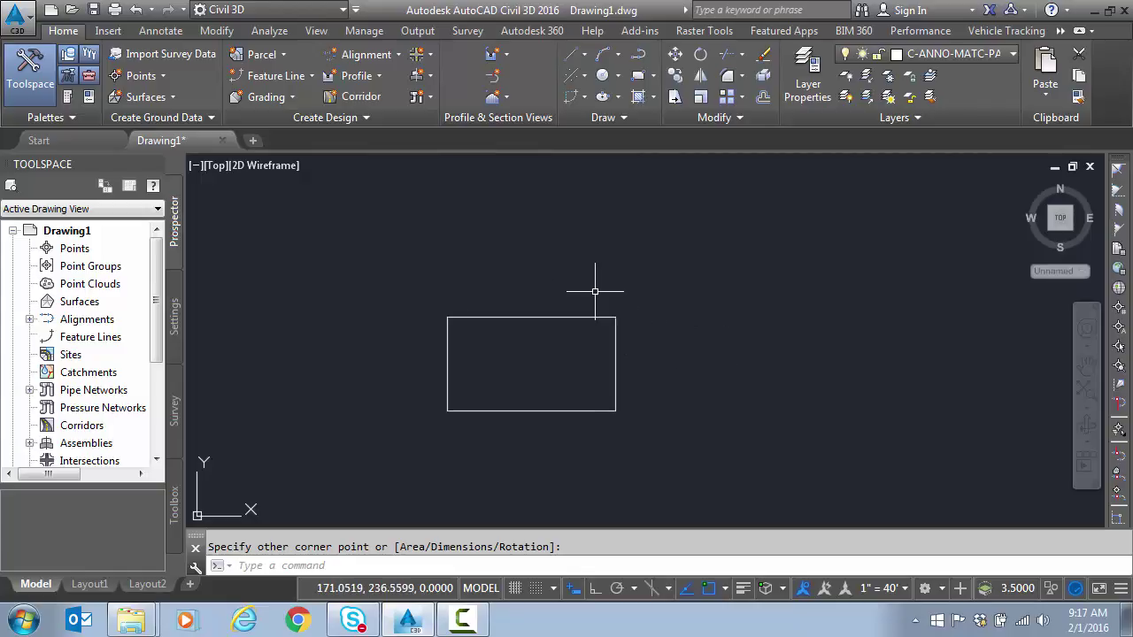
Step: Erase the 200 by 200 rectangle and switch Dynamic Input off
{"action": "key", "text": "Escape"}
{"action": "left_click", "coordinate": [473, 359]}
{"action": "key", "text": "Delete"}
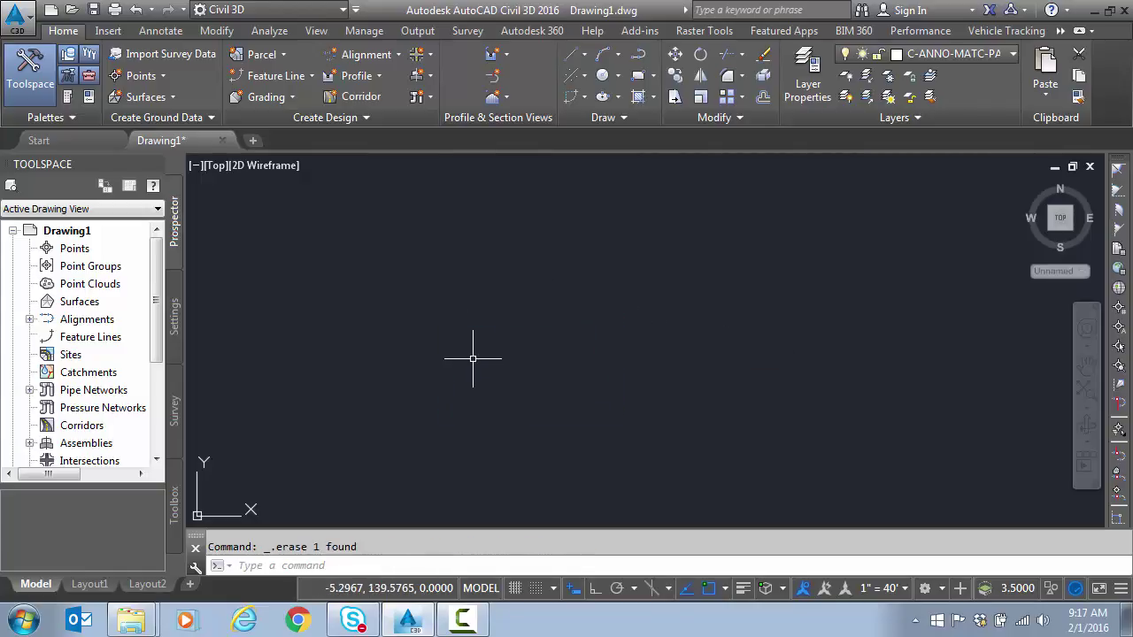
{"action": "key", "text": "Escape"}
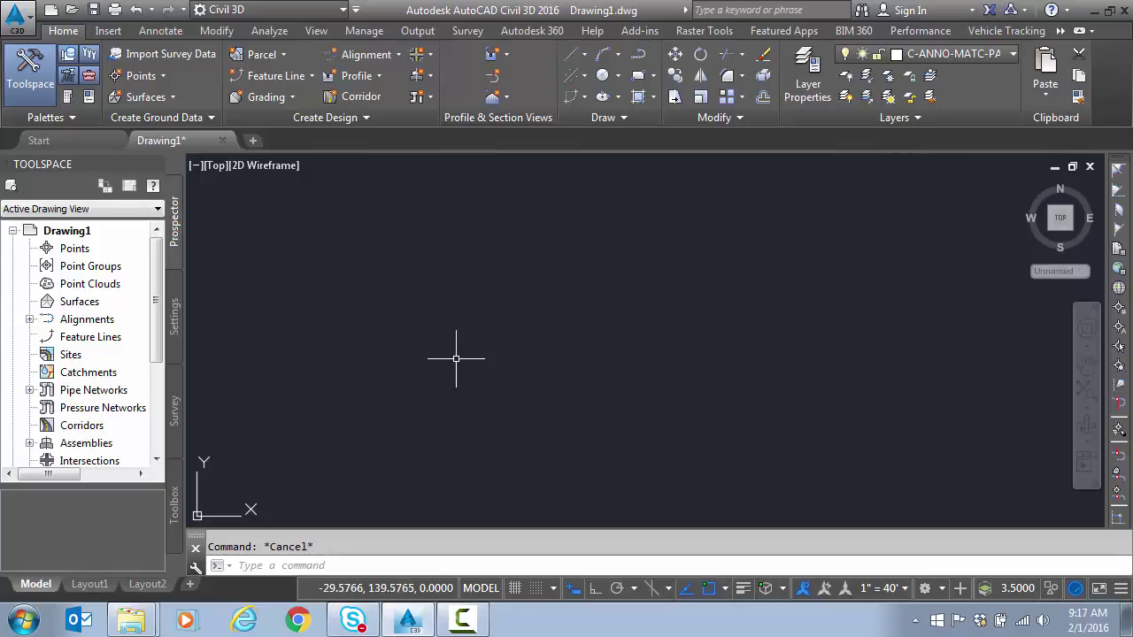
{"action": "left_click", "coordinate": [572, 590]}
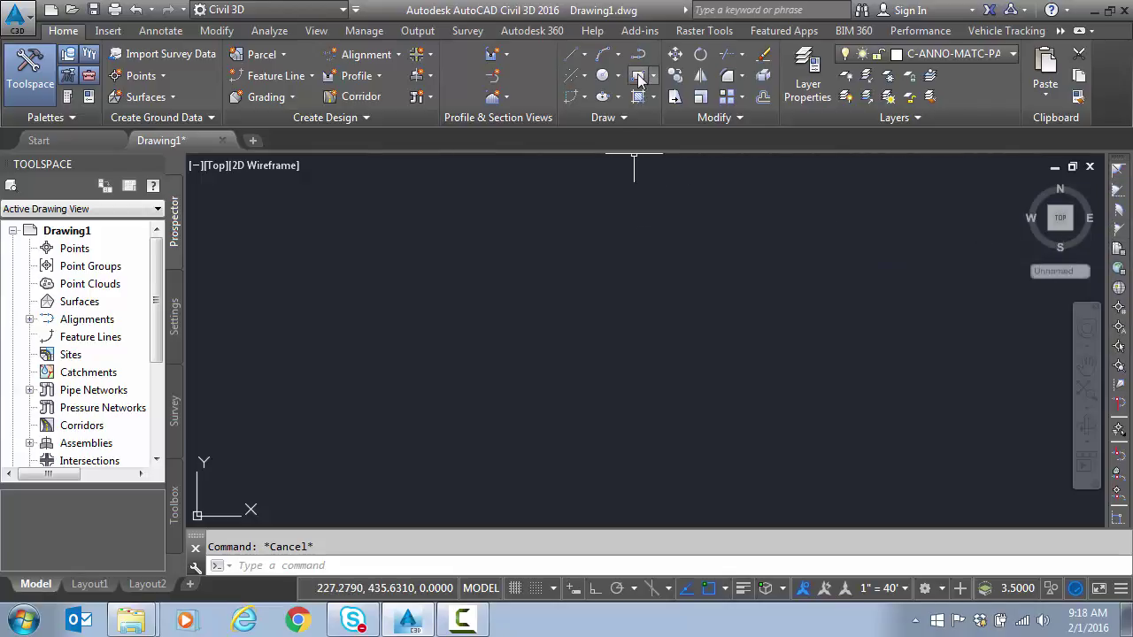
{"action": "left_click", "coordinate": [639, 77]}
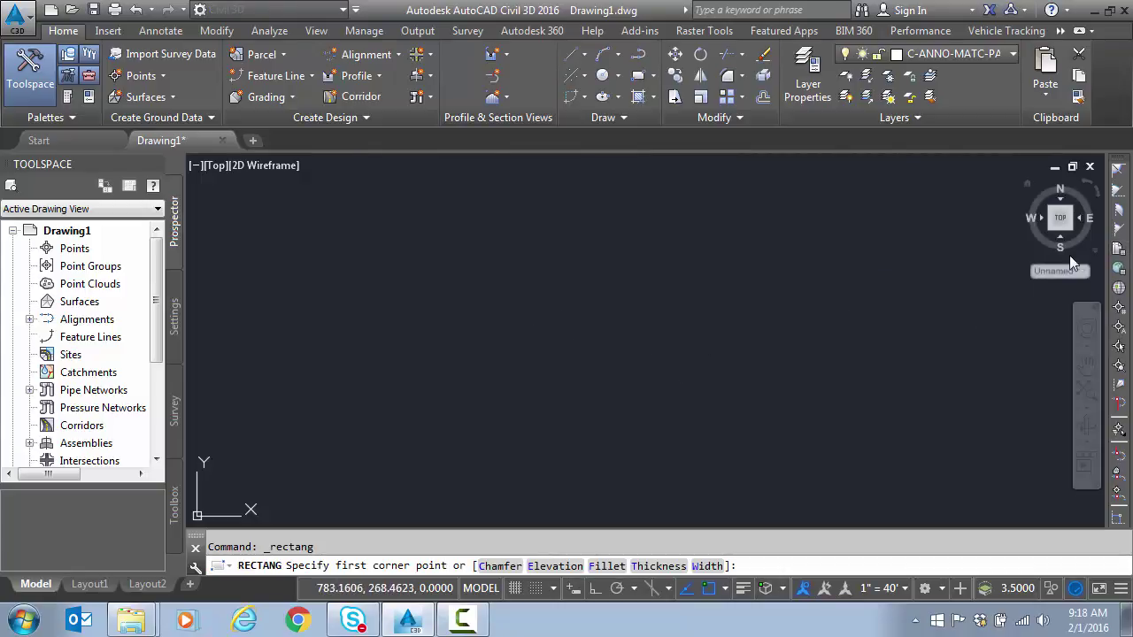
{"action": "left_click", "coordinate": [1119, 251]}
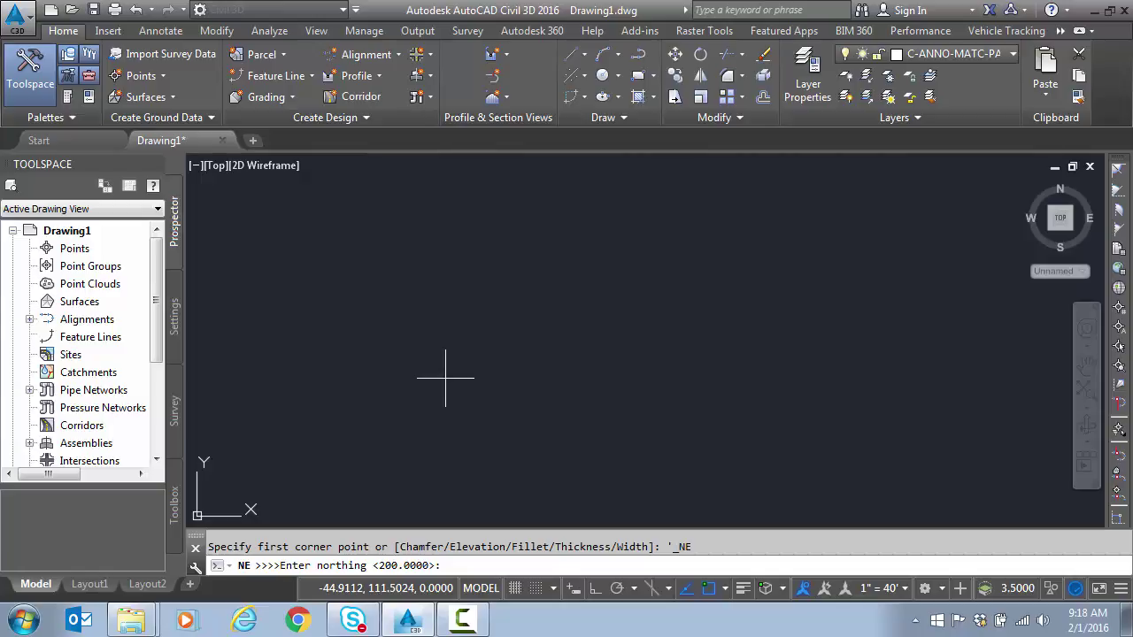
{"action": "type", "text": "100"}
{"action": "key", "text": "Return"}
{"action": "type", "text": "100"}
{"action": "key", "text": "Return"}
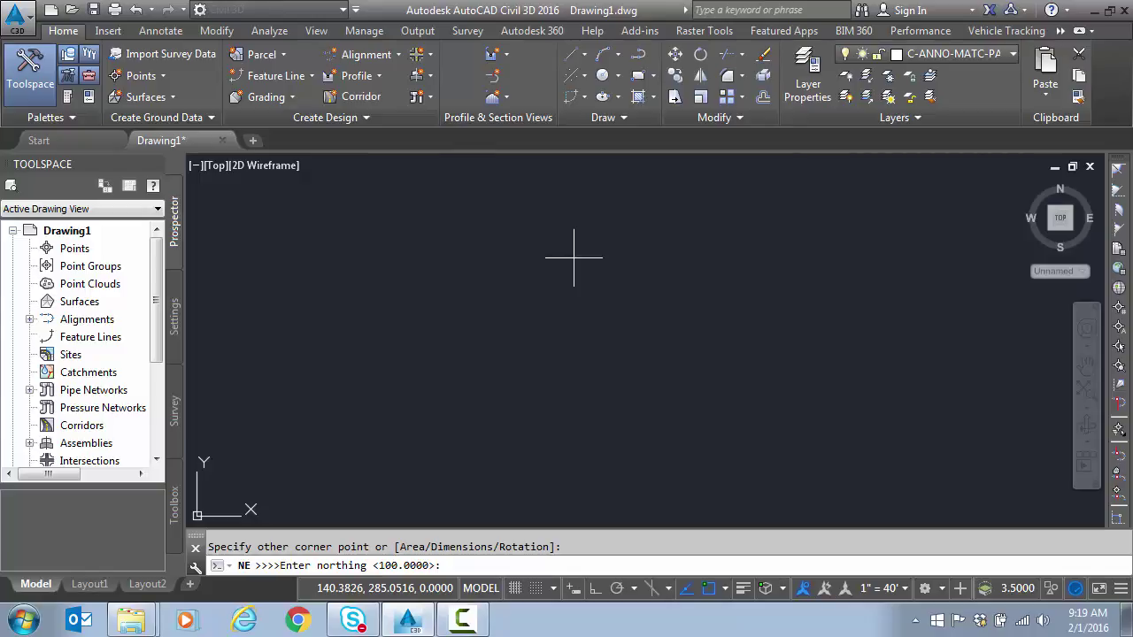
{"action": "key", "text": "Escape"}
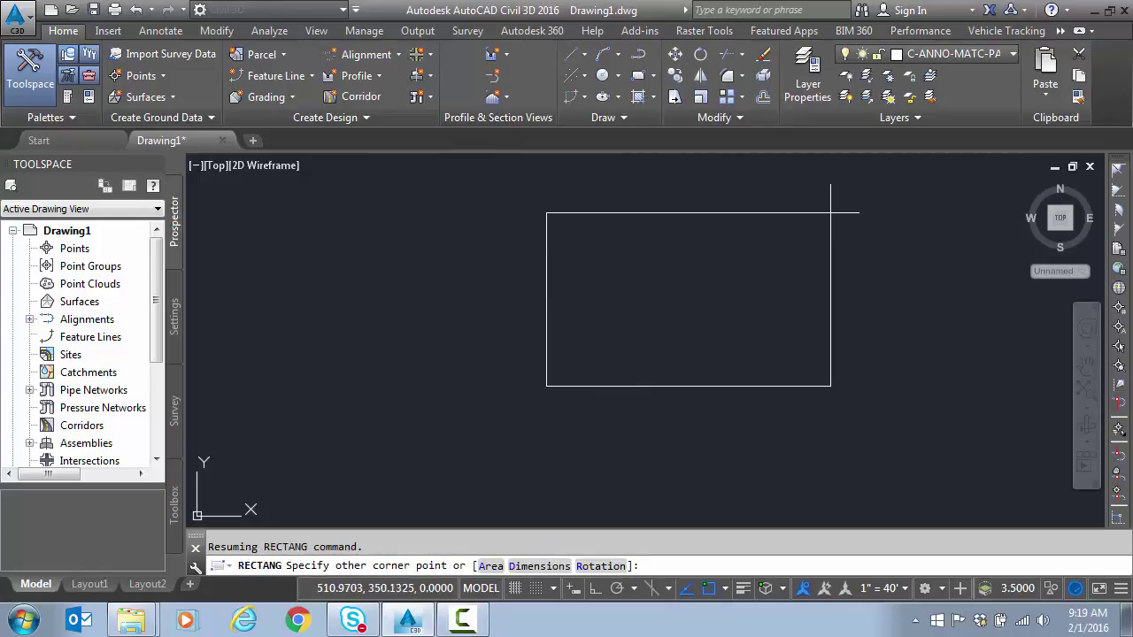
{"action": "left_click", "coordinate": [762, 175]}
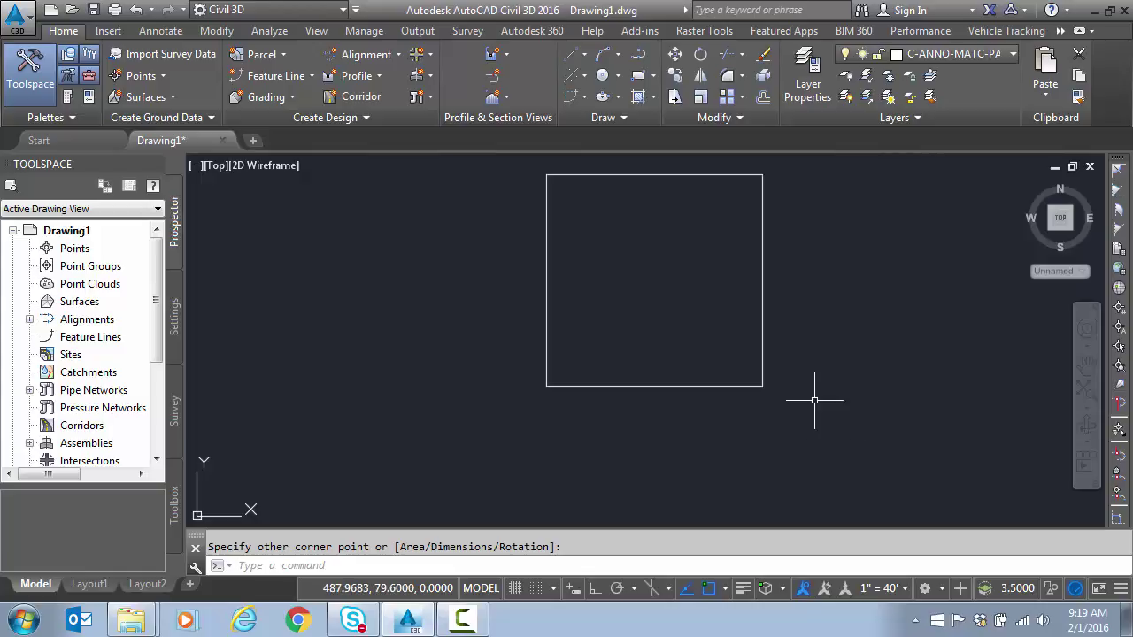
{"action": "left_click", "coordinate": [829, 375]}
{"action": "left_click", "coordinate": [695, 392]}
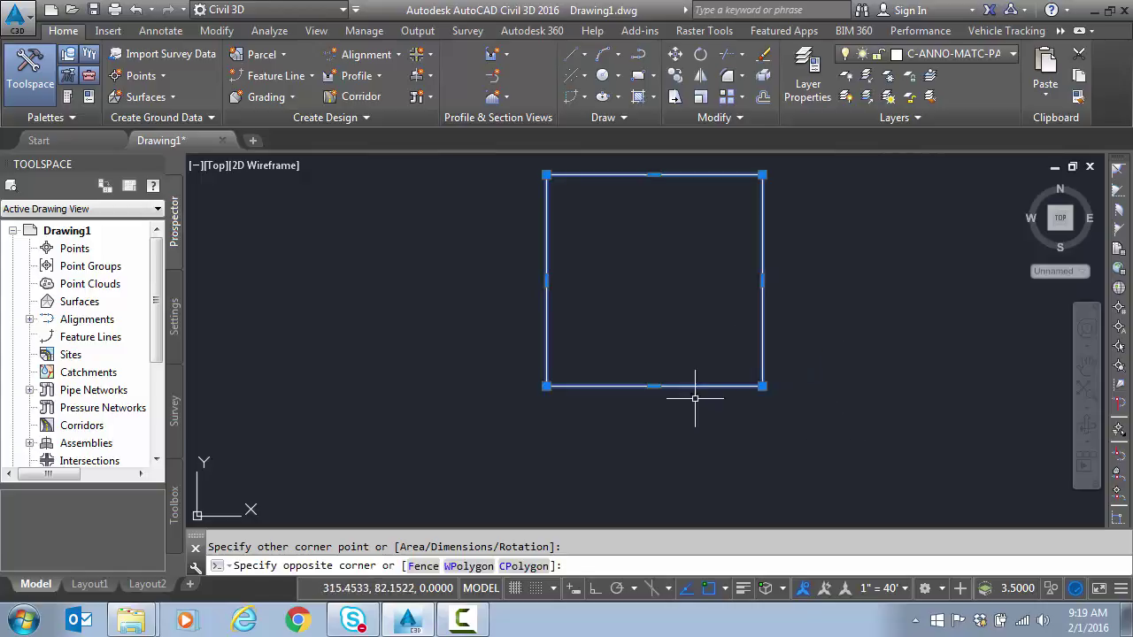
{"action": "key", "text": "Delete"}
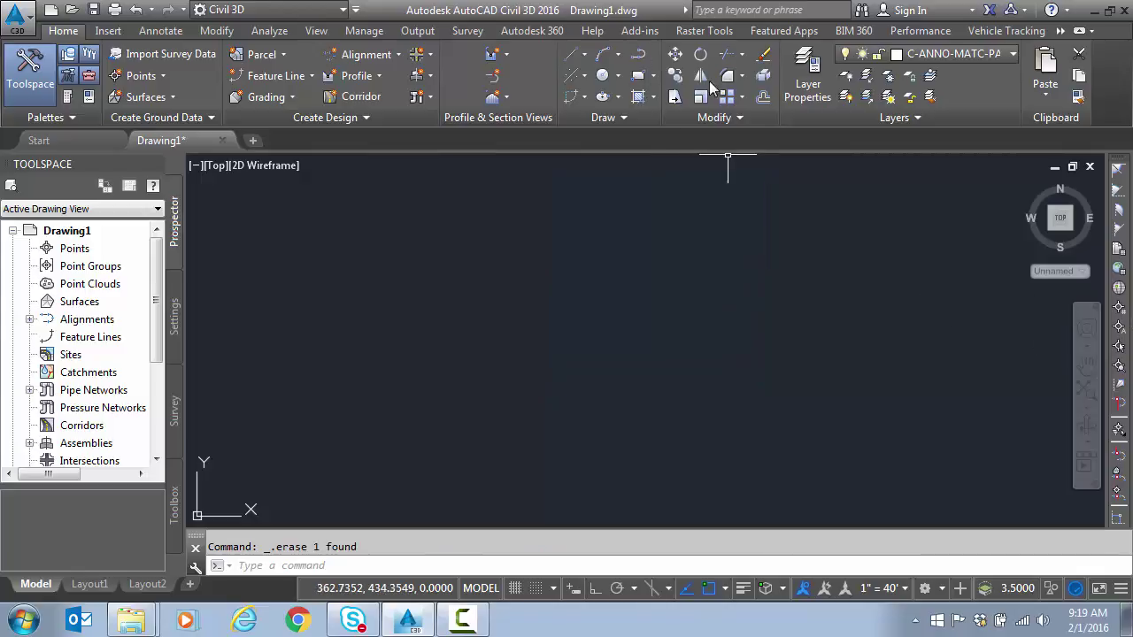
Step: Start a polyline at lower left and draw its first segment via 'BD: NE quadrant, bearing 40.3030, distance 250
{"action": "left_click", "coordinate": [638, 57]}
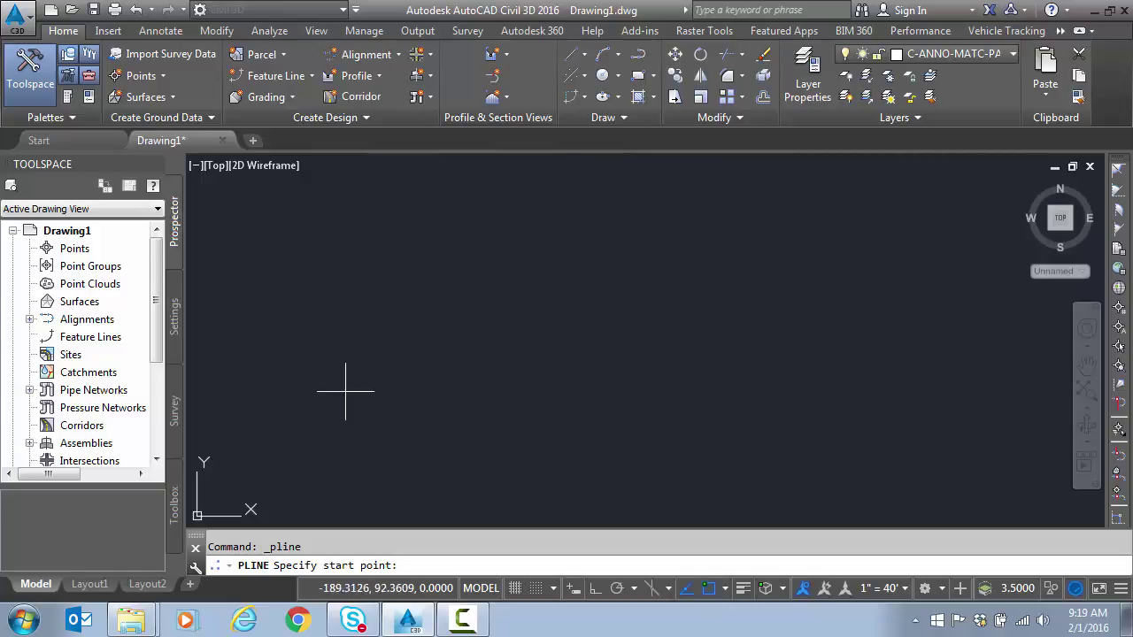
{"action": "left_click", "coordinate": [298, 435]}
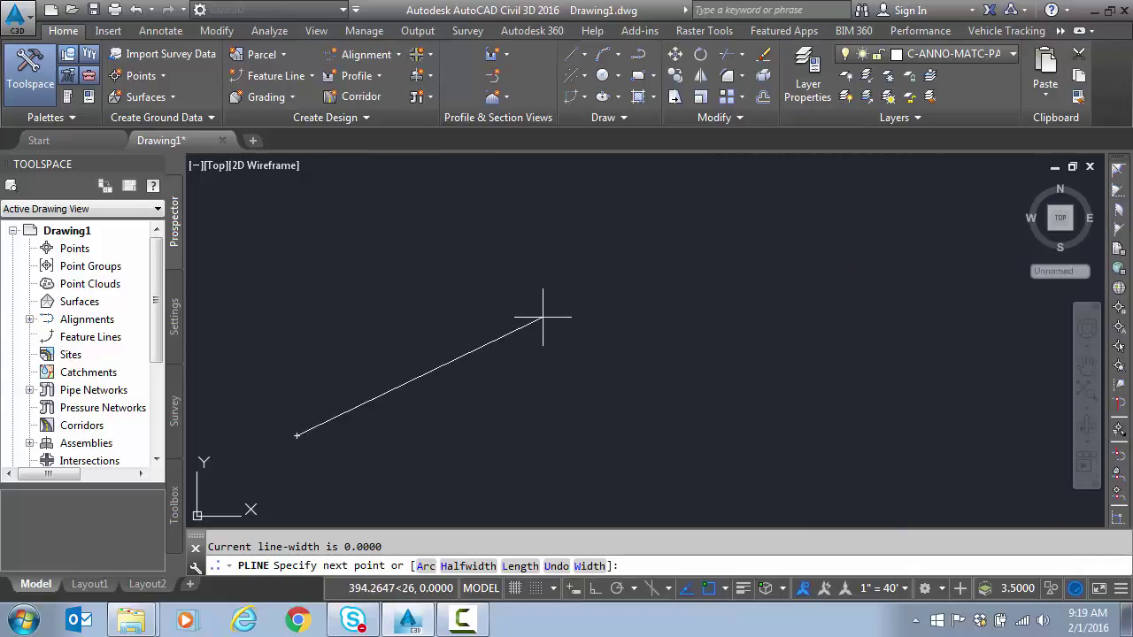
{"action": "type", "text": "bd"}
{"action": "key", "text": "Return"}
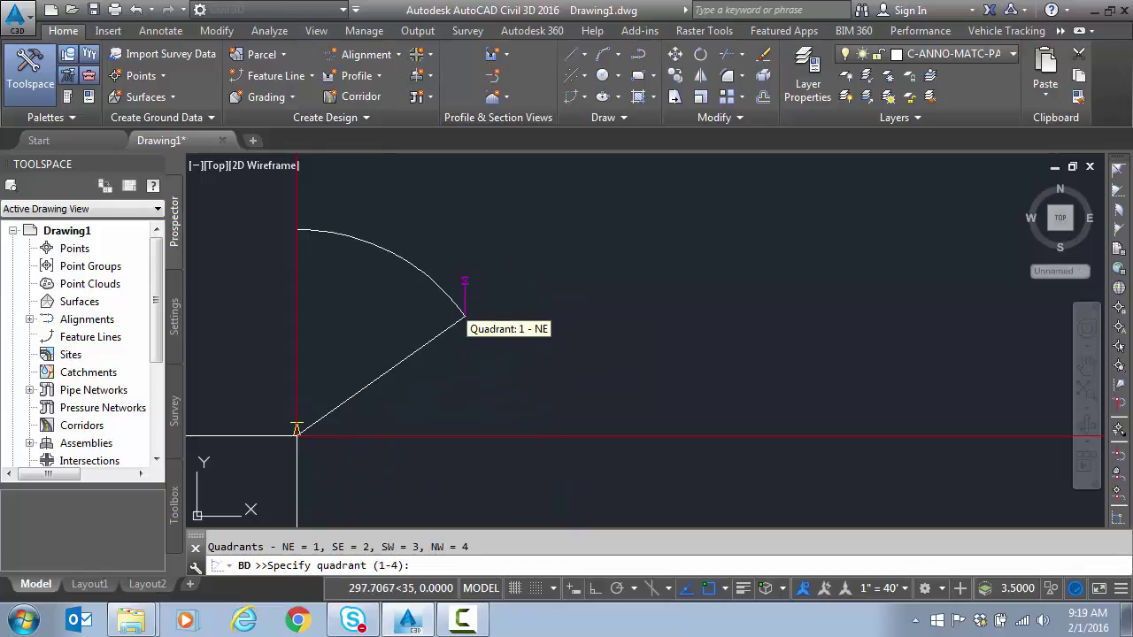
{"action": "left_click", "coordinate": [467, 316]}
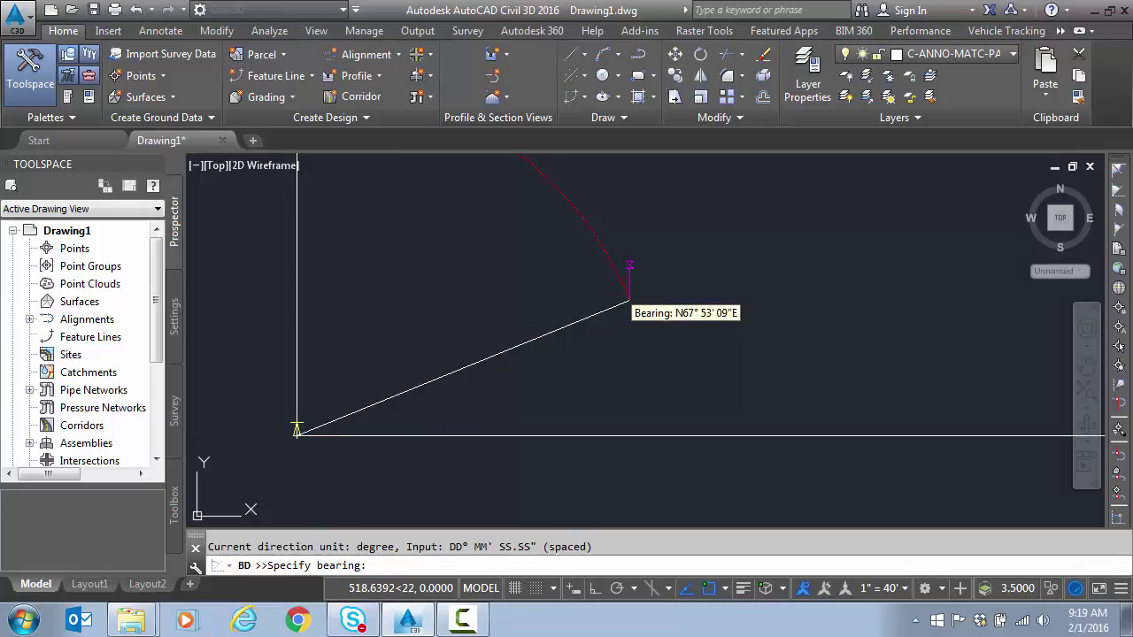
{"action": "type", "text": "40.3030"}
{"action": "key", "text": "Return"}
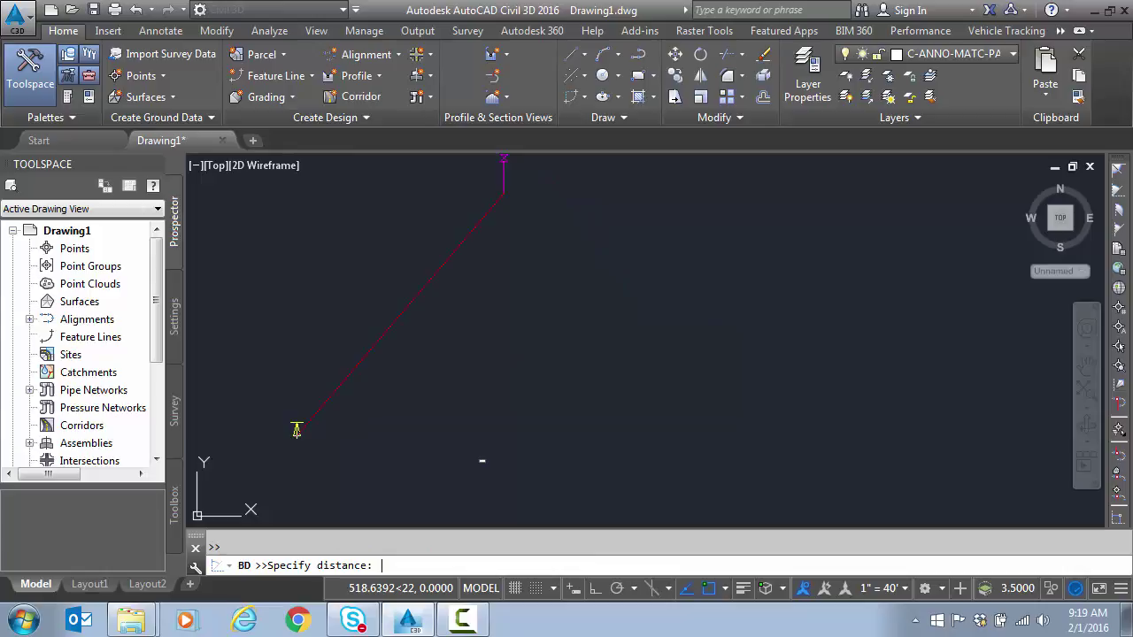
{"action": "type", "text": "250"}
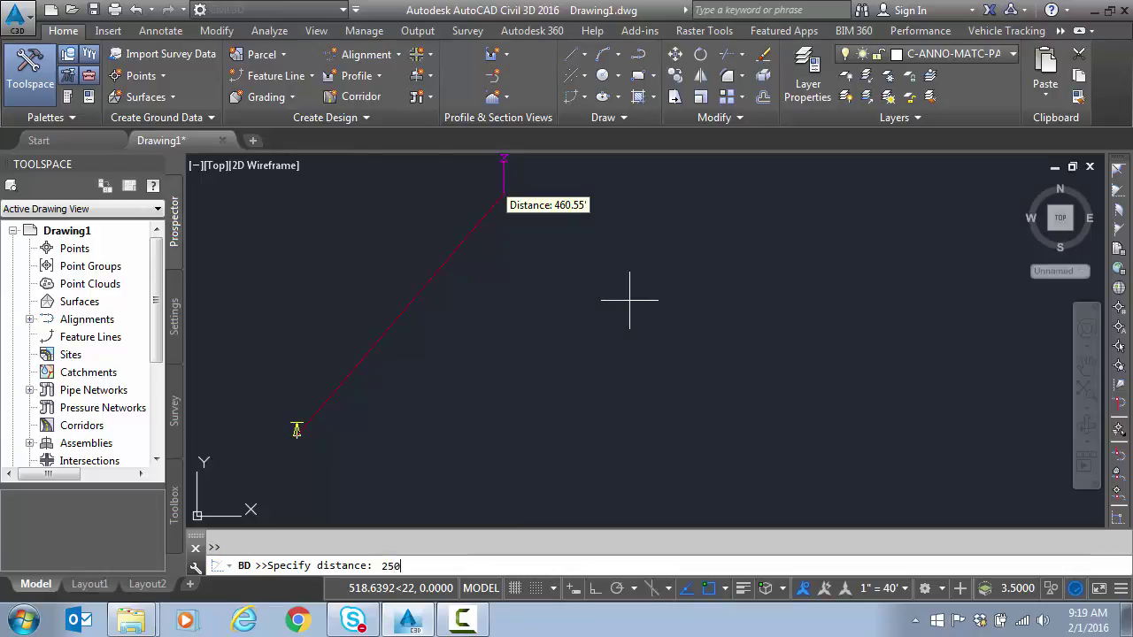
{"action": "key", "text": "Return"}
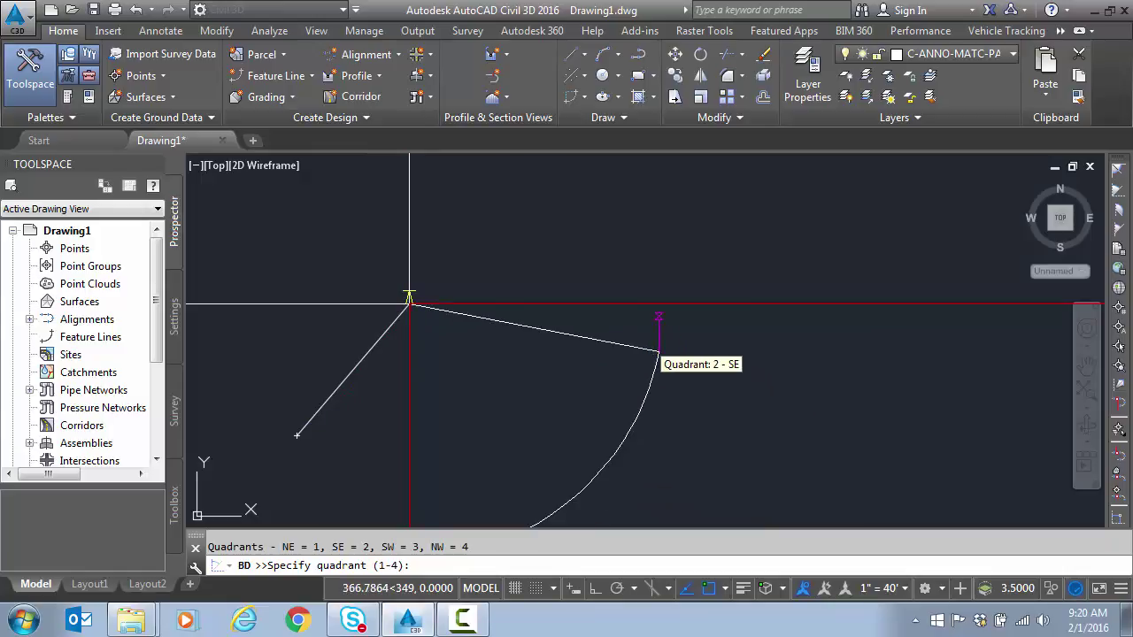
{"action": "key", "text": "Escape"}
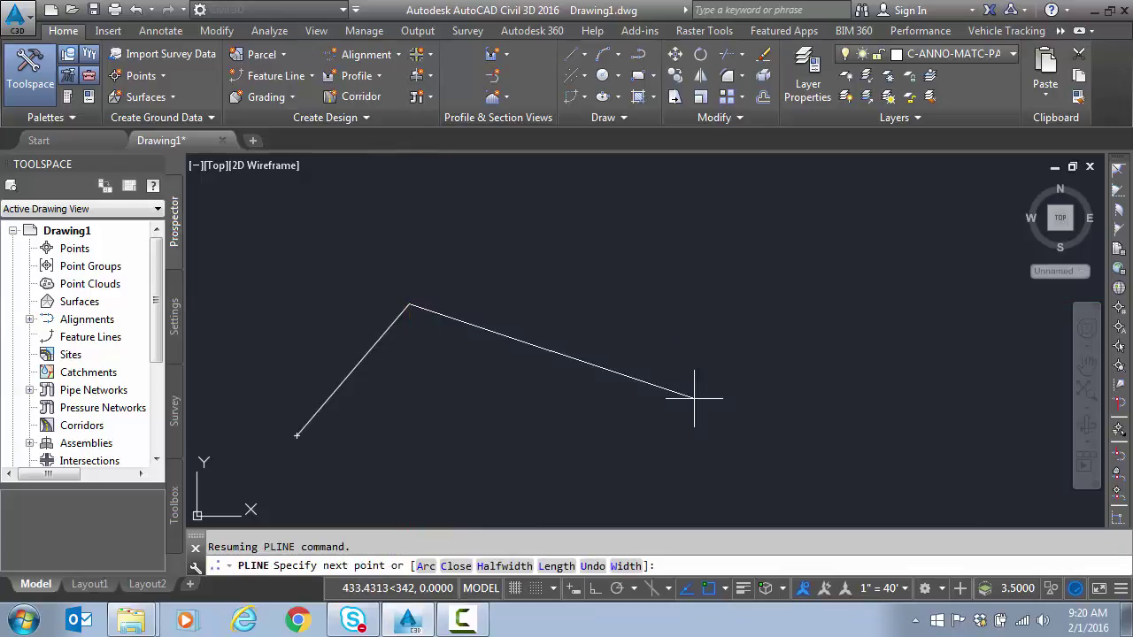